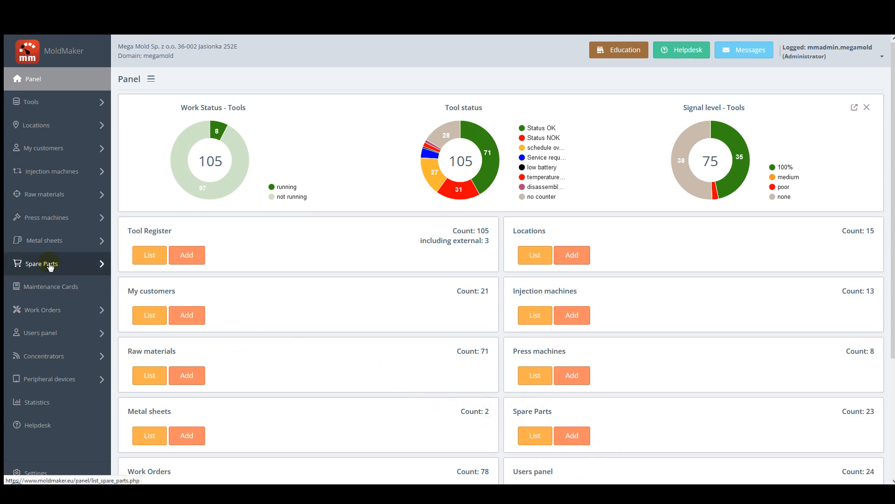
Open the list of spare parts and look through its entries and all its columns.
left_click(75, 264)
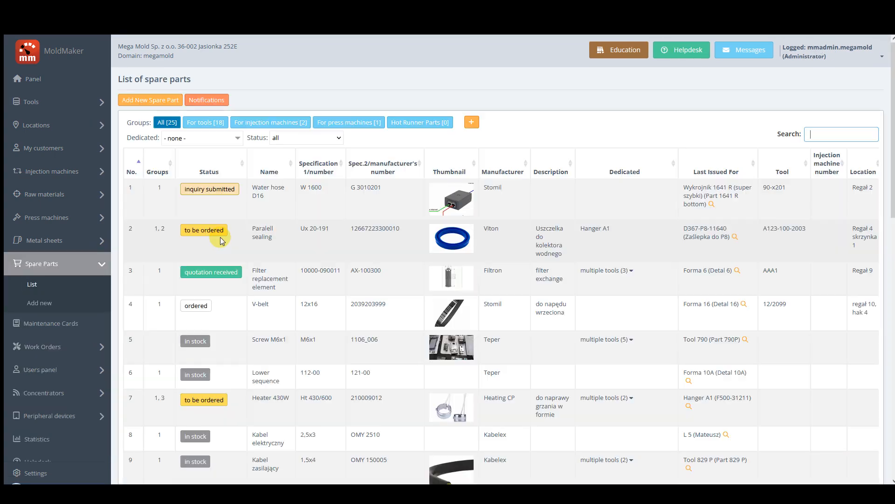
scroll(341, 262, "down", 12)
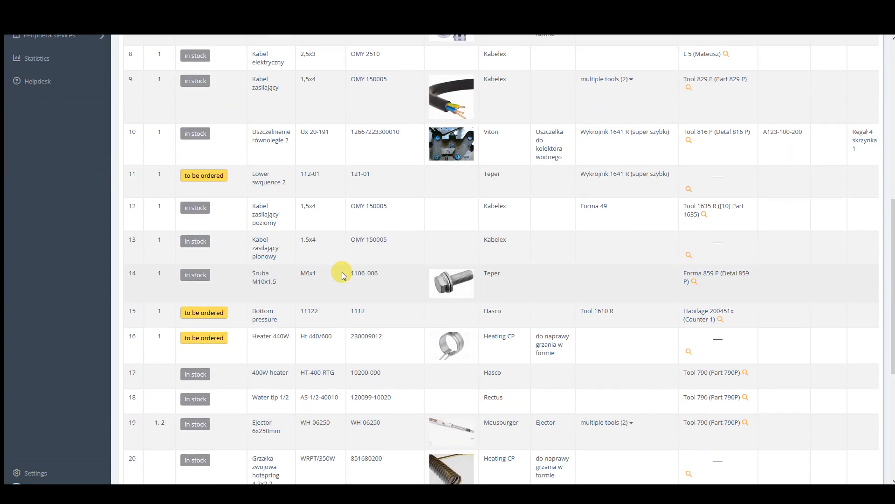
scroll(342, 273, "up", 15)
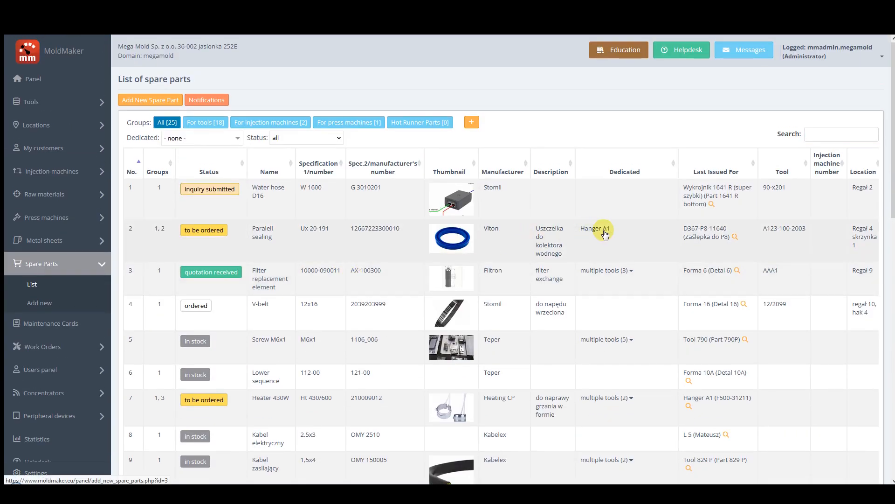
middle_click(552, 234)
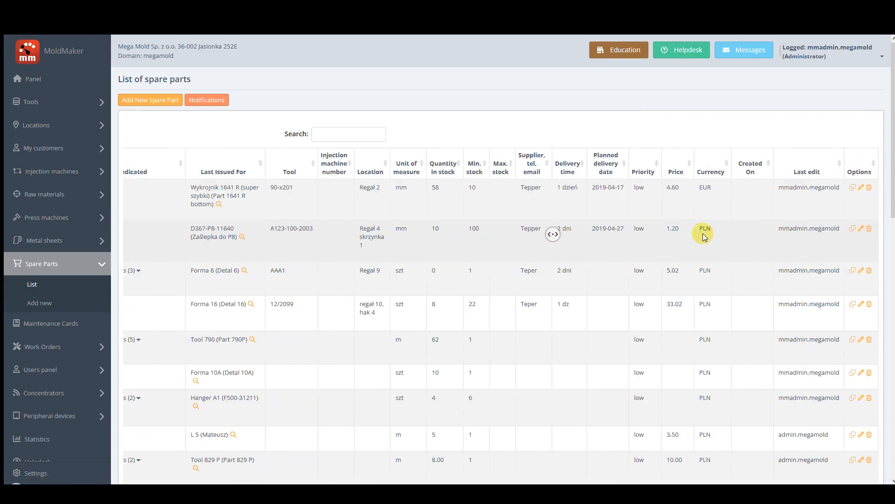
middle_click(386, 241)
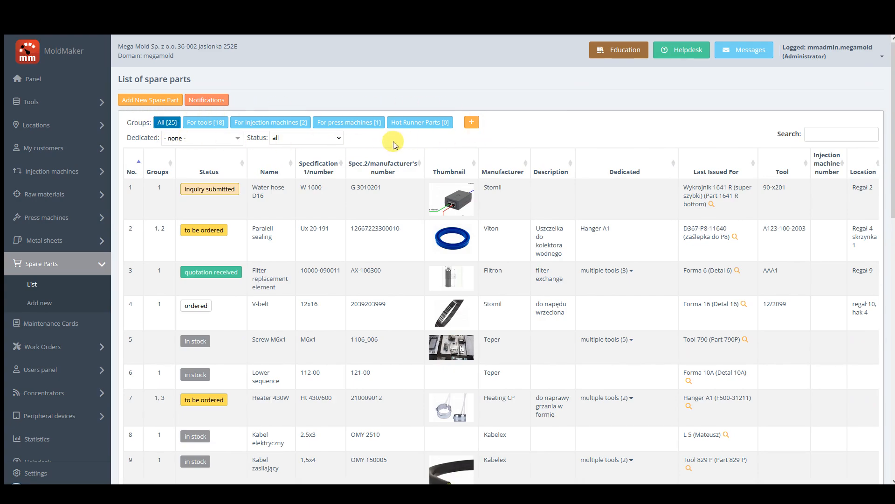
View the spare parts with status "to be ordered" and those "in stock", and reset the status filter to all.
left_click(338, 139)
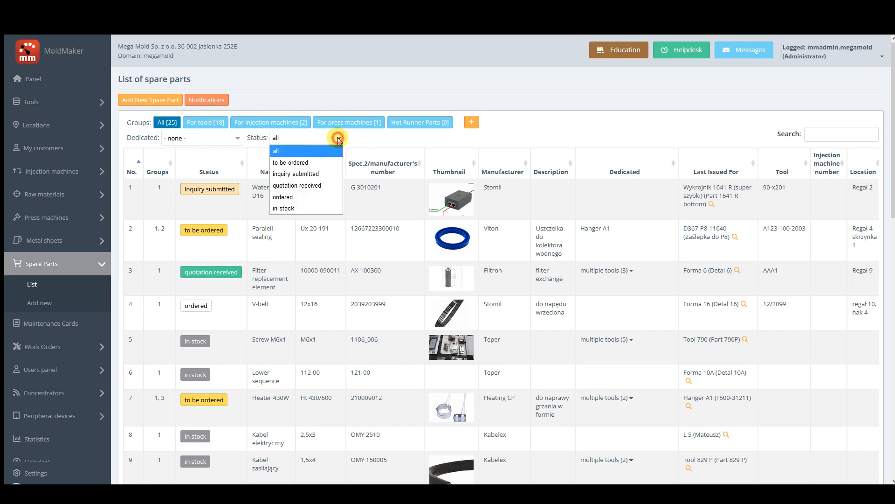
left_click(293, 163)
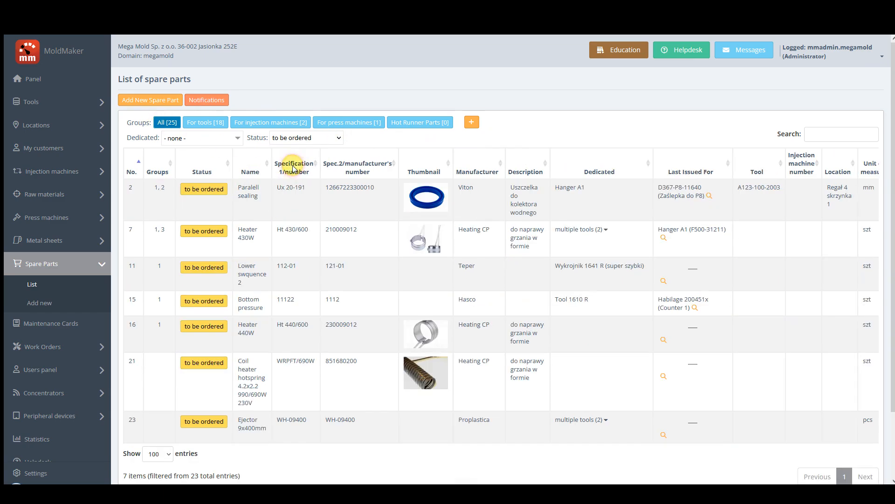
left_click(339, 139)
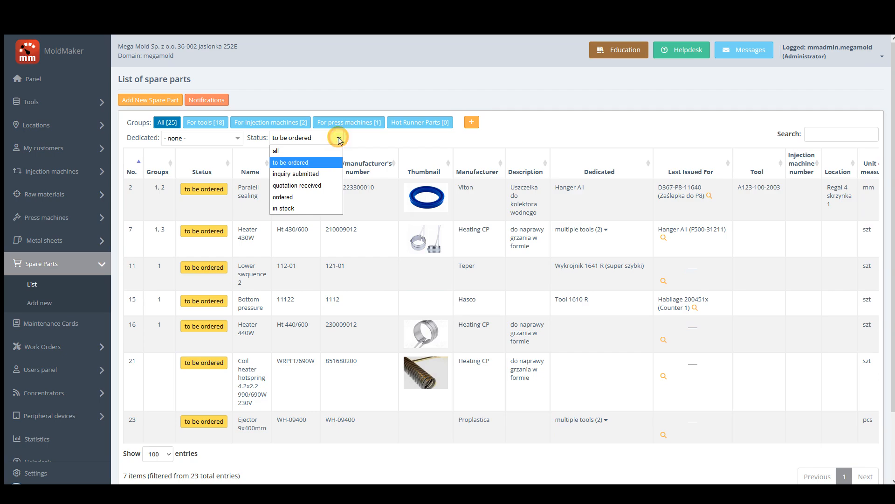
left_click(306, 205)
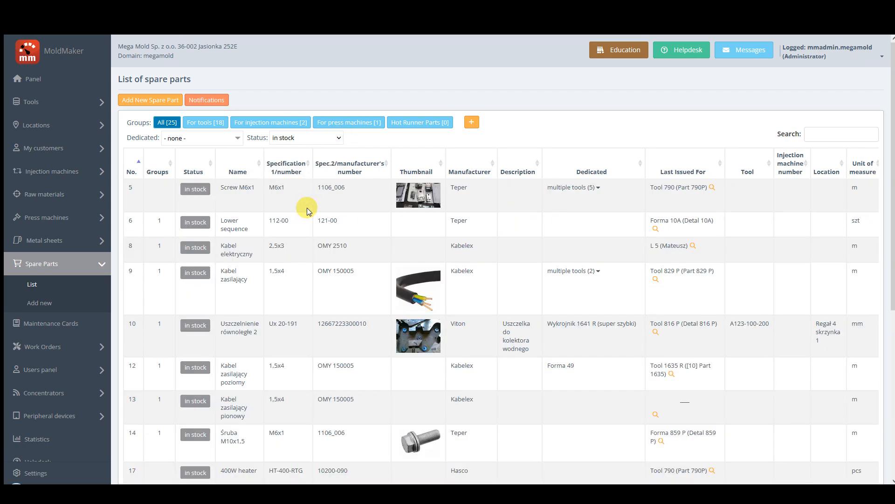
left_click(339, 137)
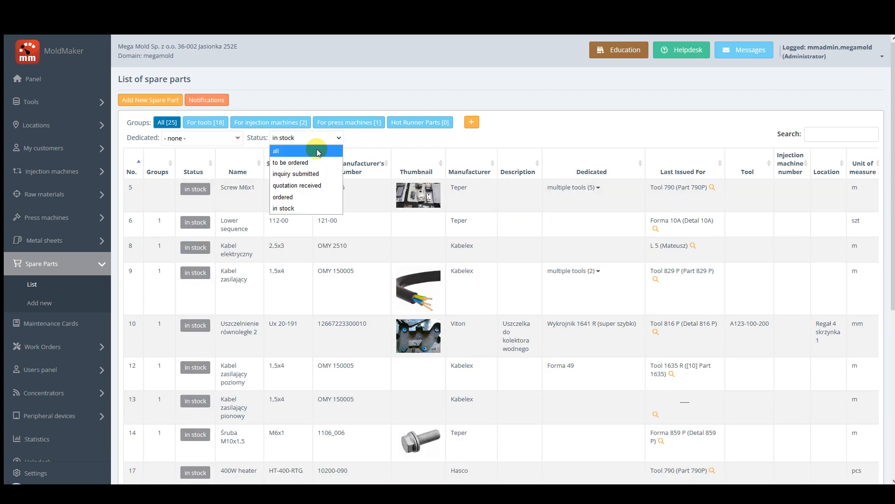
left_click(318, 152)
Filter the spare parts list to items dedicated to Tool 790 (Part 790P), searching for 790.
left_click(235, 138)
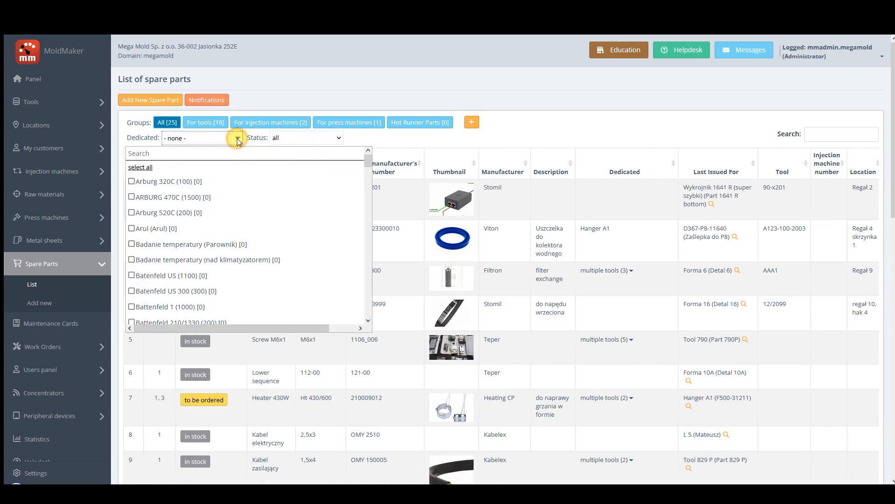
left_click(177, 155)
type("790")
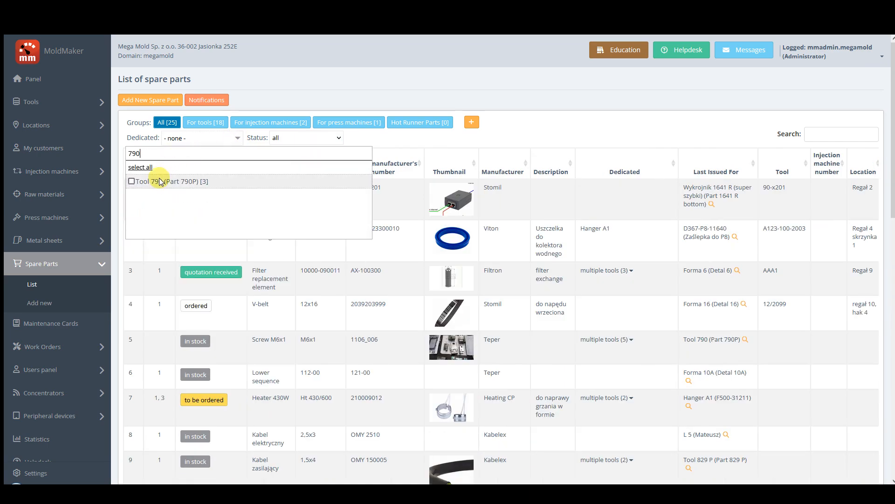
left_click(159, 182)
left_click(411, 142)
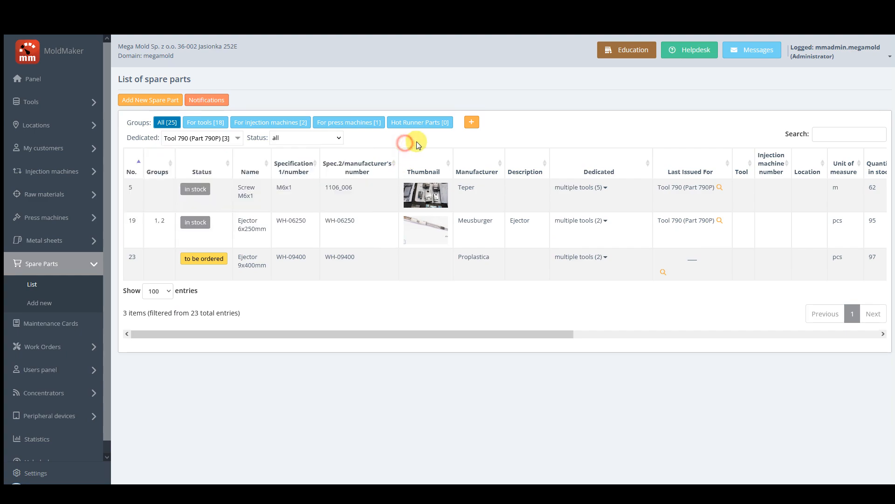
In the spare parts notifications, enable "For tools" for users 2 and 7 and "For injection machines" for users 3 and 5.
left_click(213, 100)
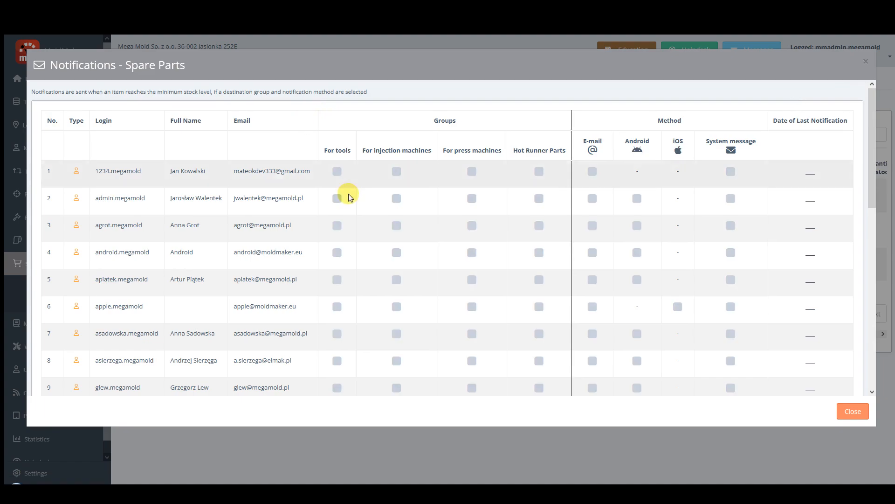
left_click(346, 198)
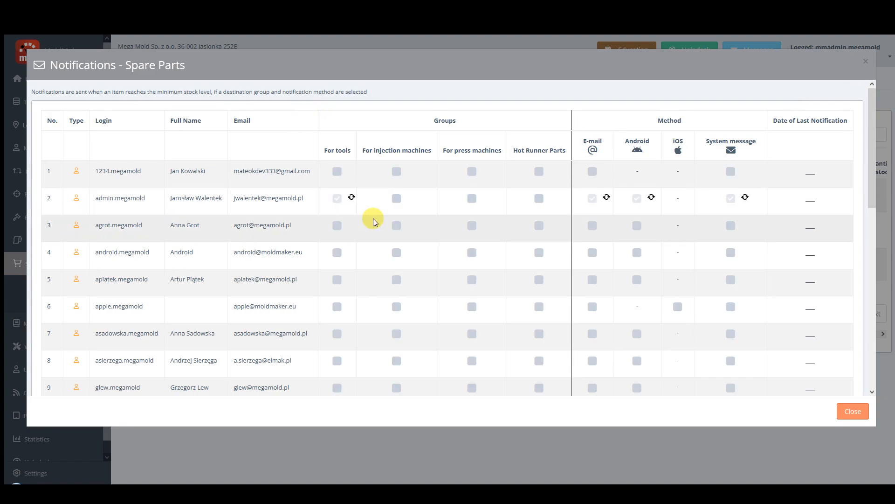
left_click(396, 226)
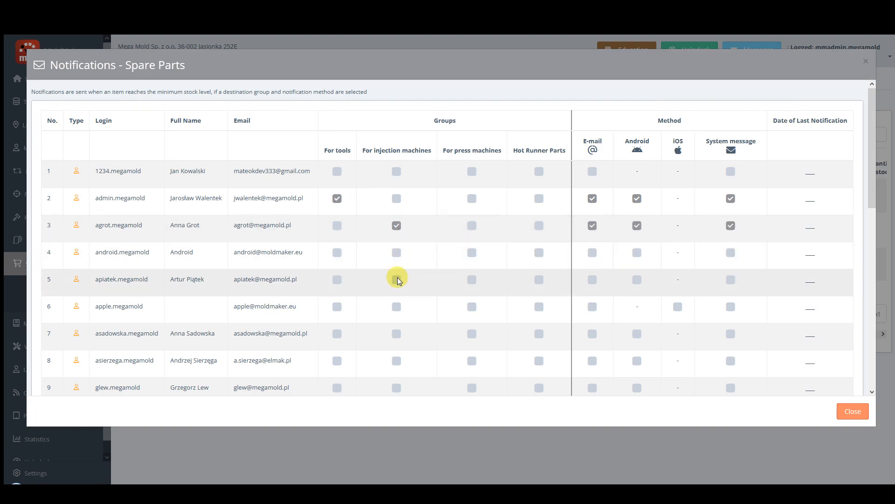
left_click(397, 280)
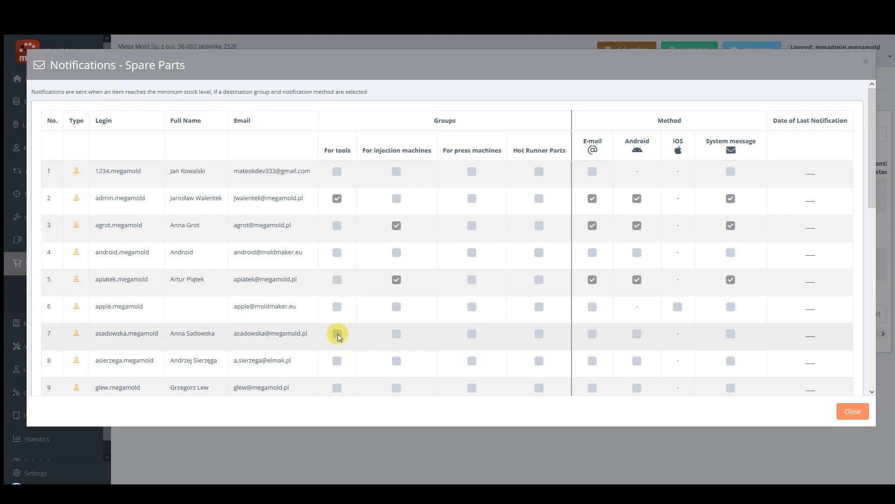
left_click(337, 334)
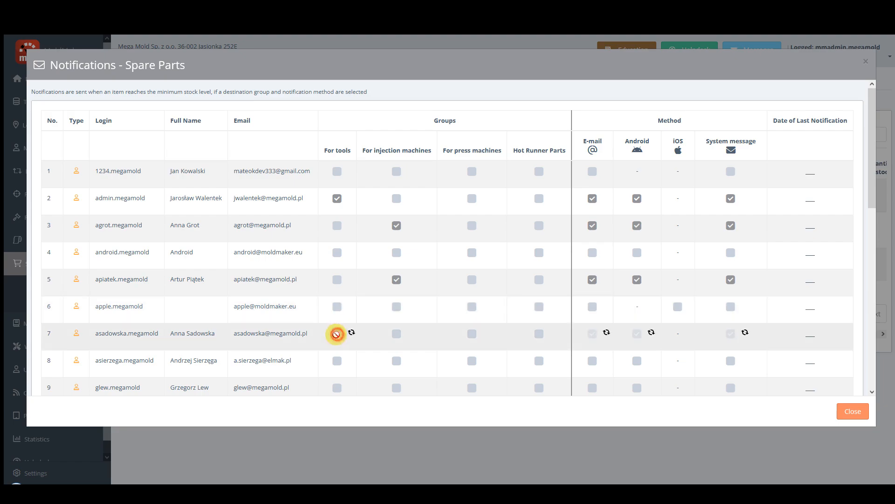
Disable Android notifications for users 3, 5 and 7 and the system message for user 5, and close the notification settings.
left_click(637, 225)
left_click(637, 280)
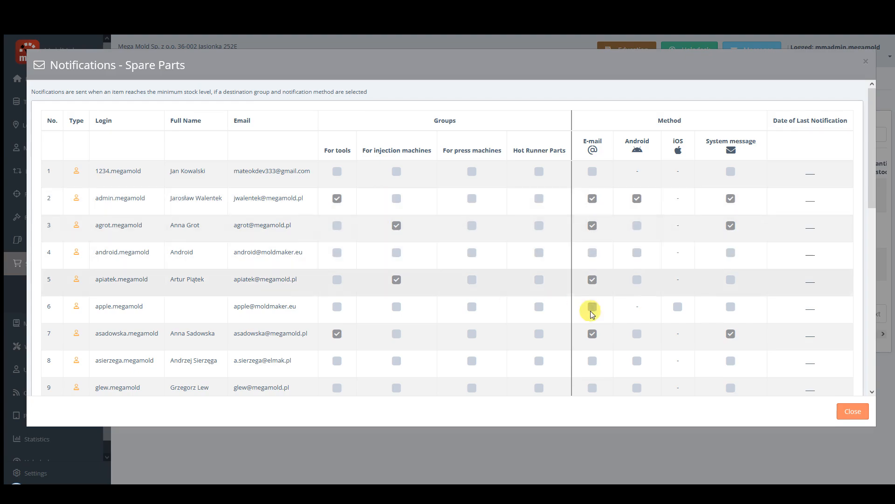
left_click(853, 411)
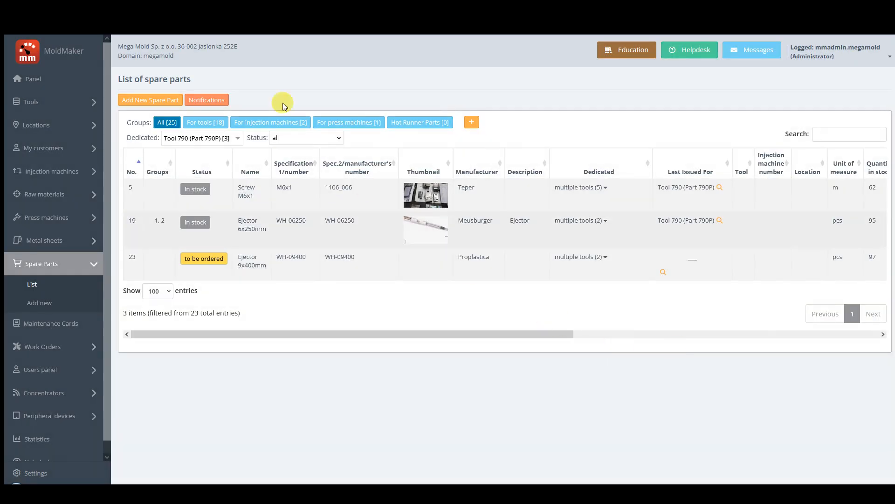
Start a new spare part and name it "Ejector 08x400".
left_click(163, 105)
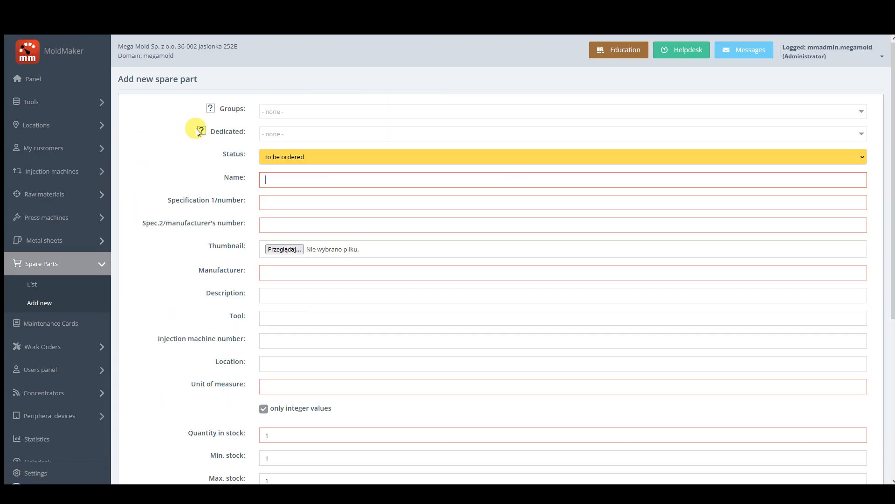
left_click(278, 180)
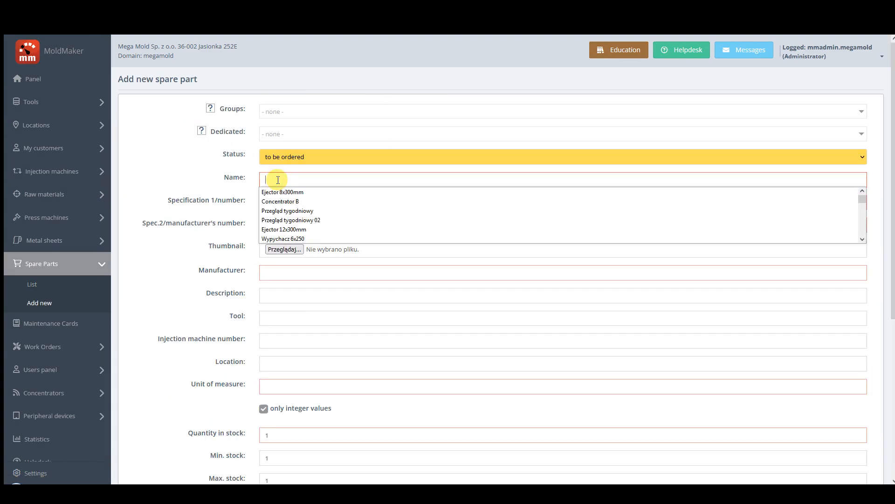
left_click(200, 176)
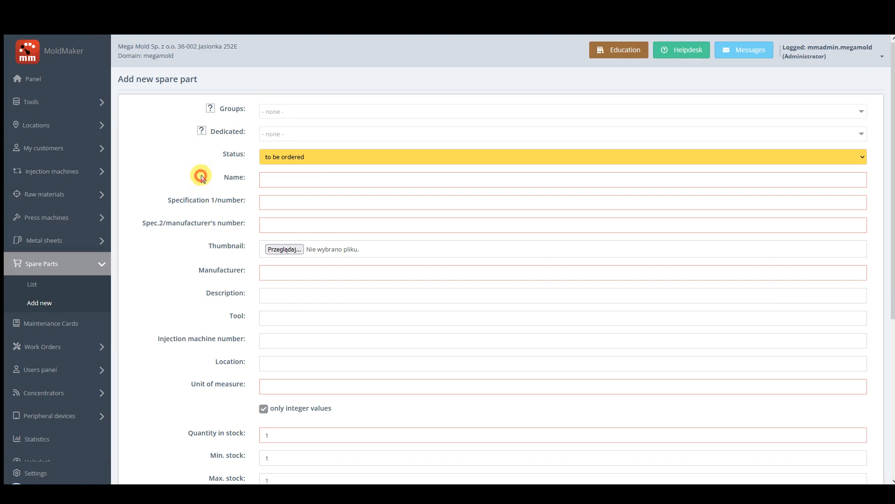
left_click(310, 179)
type("Ejecto")
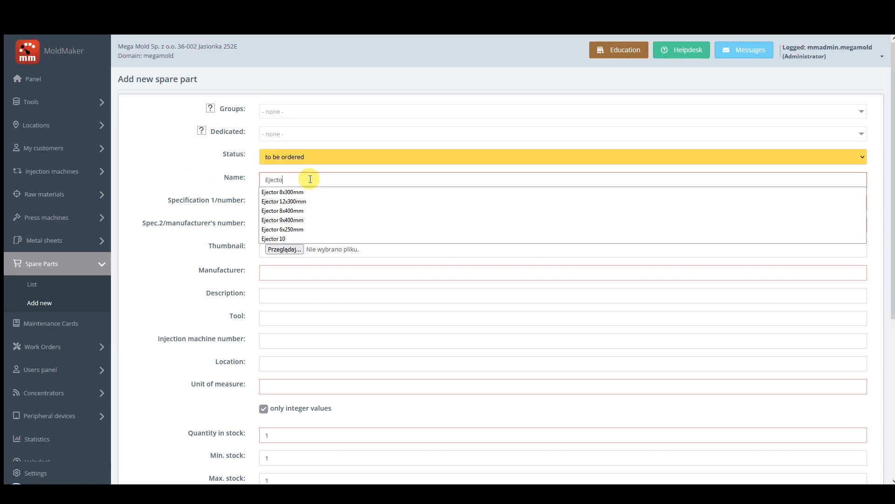
type("r 08x400")
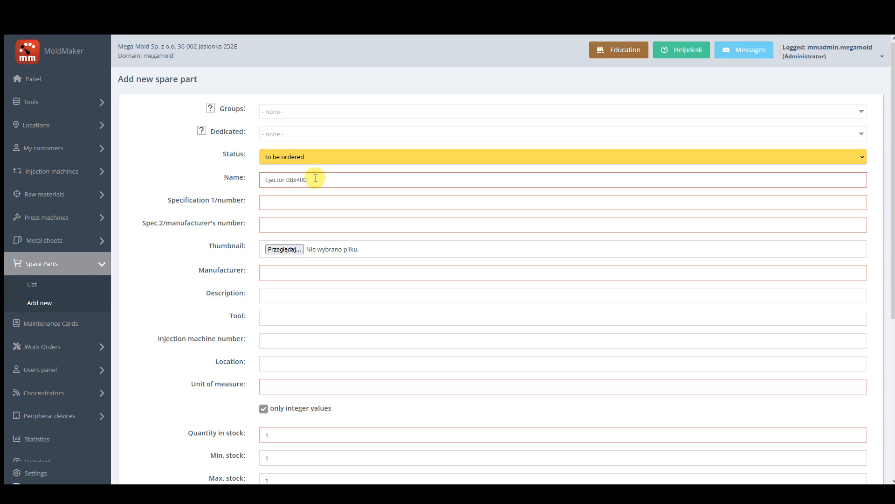
Set both the specification 1 number and the manufacturer's number of the new part to WH-08400.
left_click(304, 200)
type("wh")
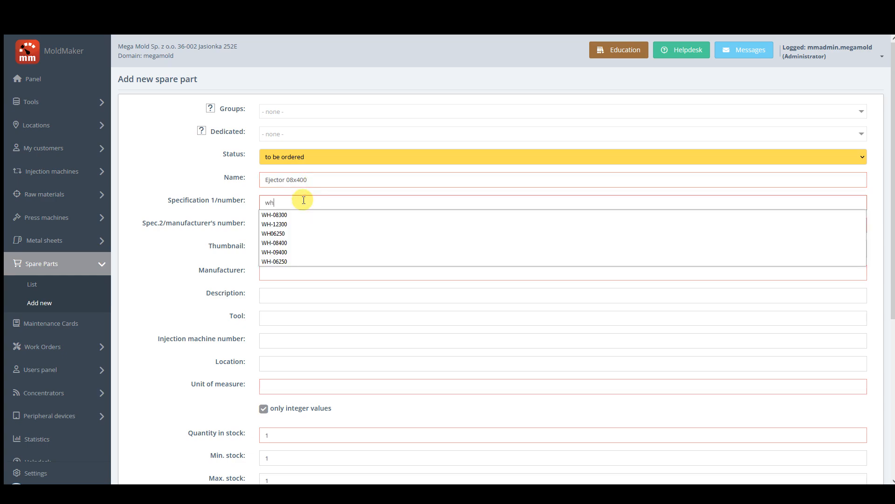
left_click(286, 243)
left_click(276, 222)
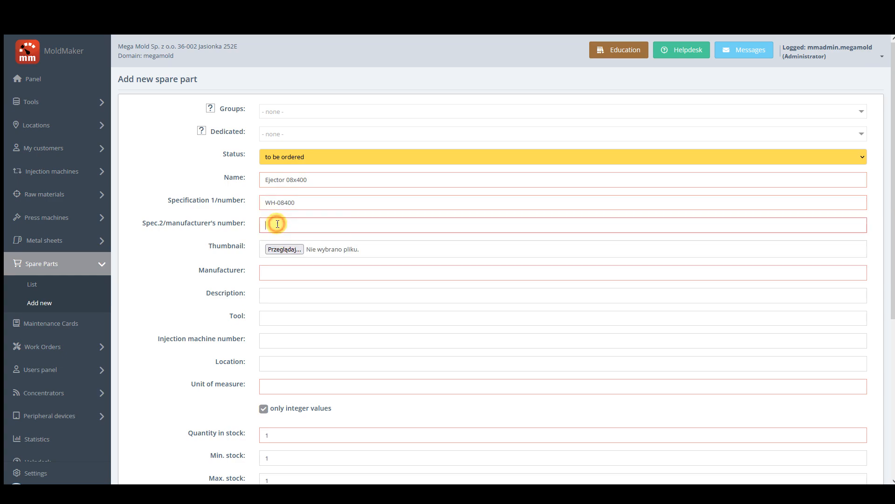
type("wh")
left_click(283, 266)
Set the manufacturer to Proplastica and attach the ejector photo "foto_51 09-Mar 18.13.12.jpg" as the thumbnail.
left_click(280, 270)
type("p")
left_click(284, 286)
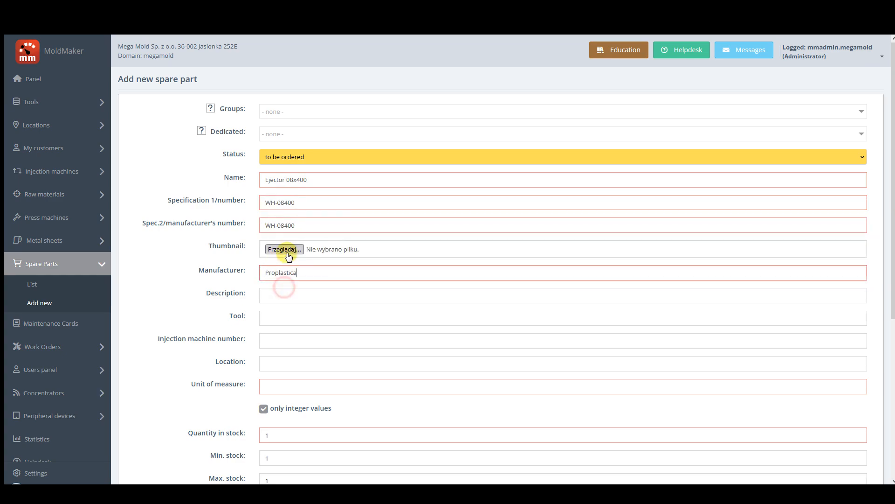
left_click(287, 250)
double_click(601, 251)
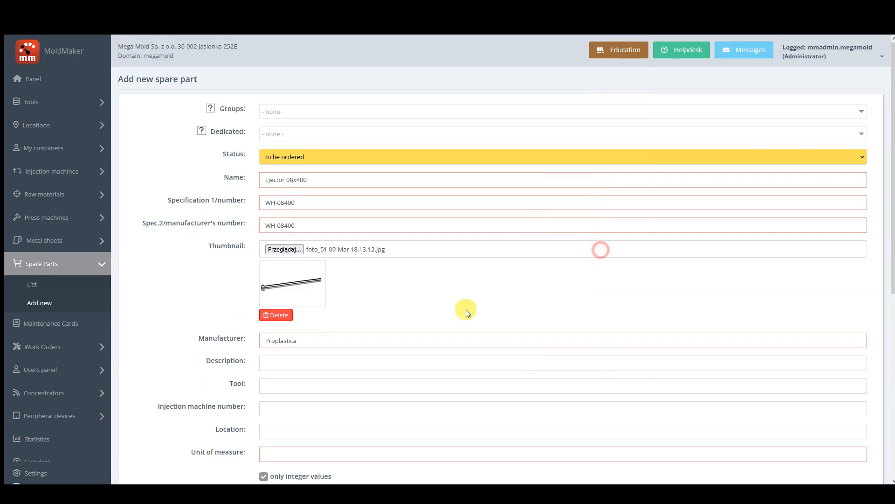
Set the part's unit of measure to pcs and its quantity in stock to 10.
scroll(287, 357, "down", 3)
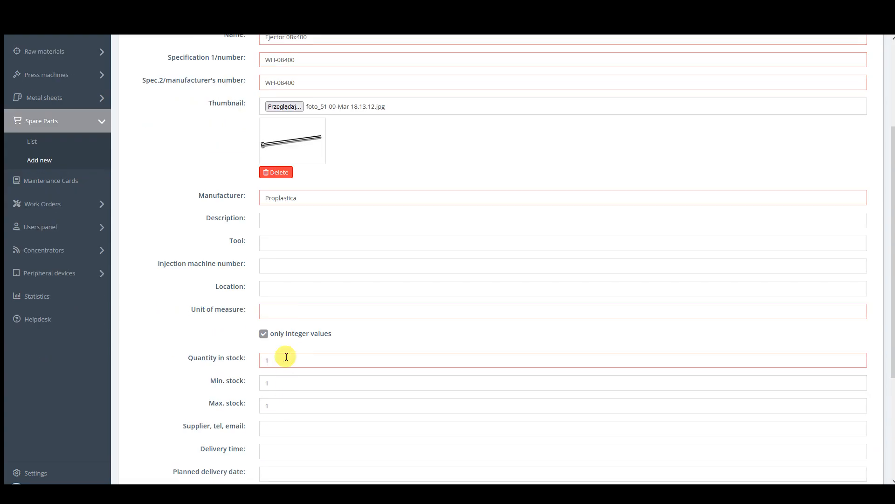
left_click(294, 312)
type("pcs")
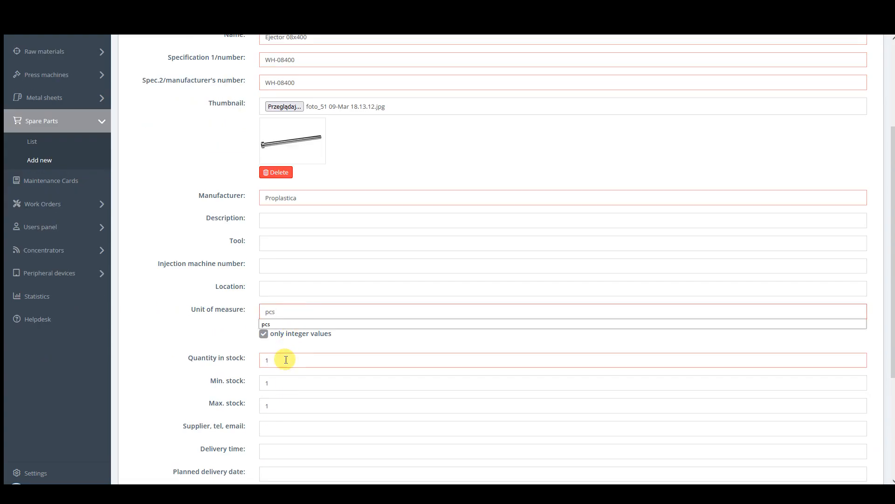
left_click(286, 359)
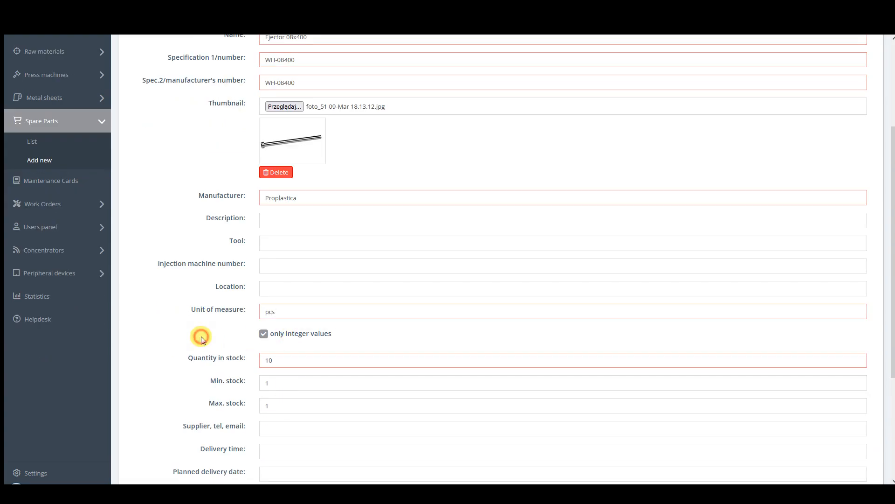
Assign the new spare part to the group "1 - for the tool".
scroll(201, 336, "up", 3)
left_click(273, 115)
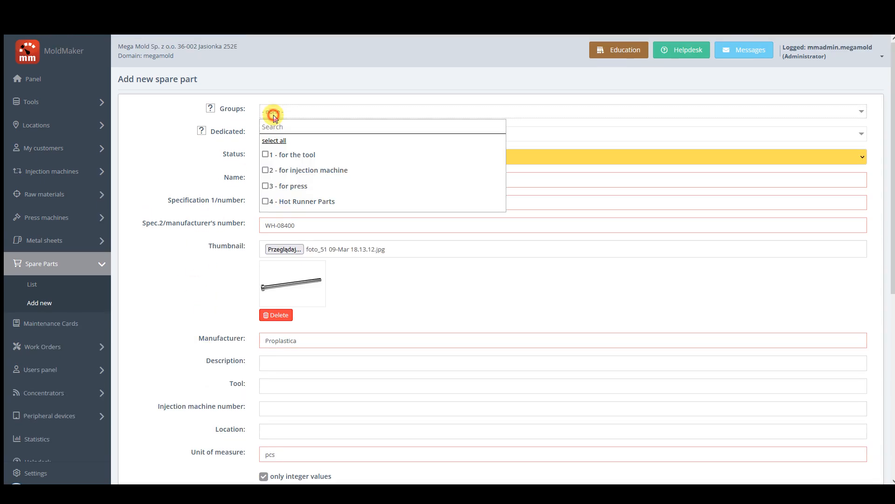
left_click(266, 156)
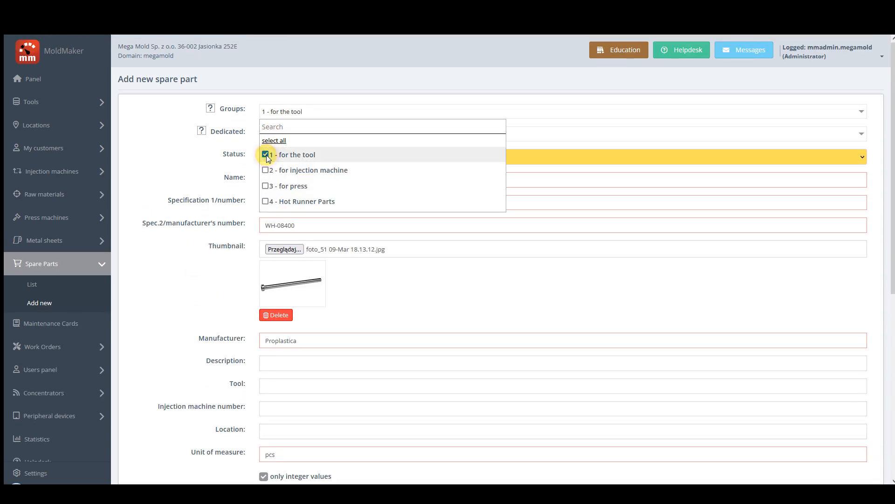
left_click(199, 163)
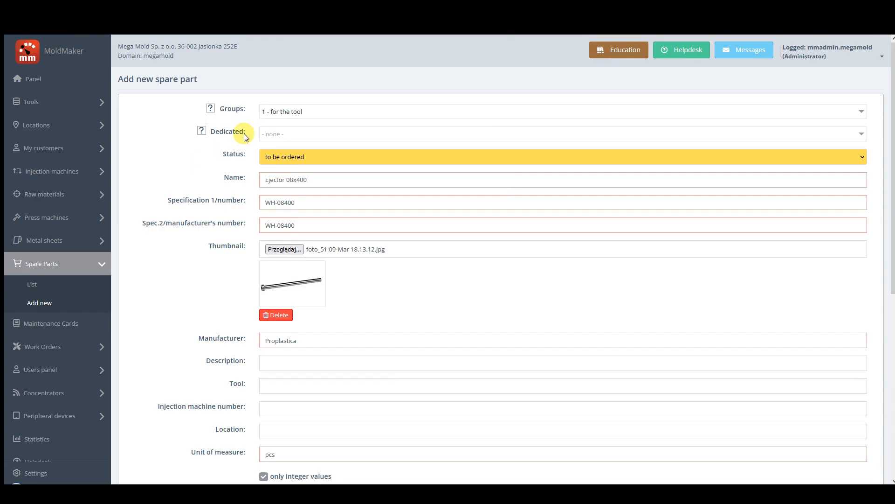
Dedicate the new spare part to D220-Lift-3040 (External Wall) and Tool 790 (Part 790P).
left_click(275, 135)
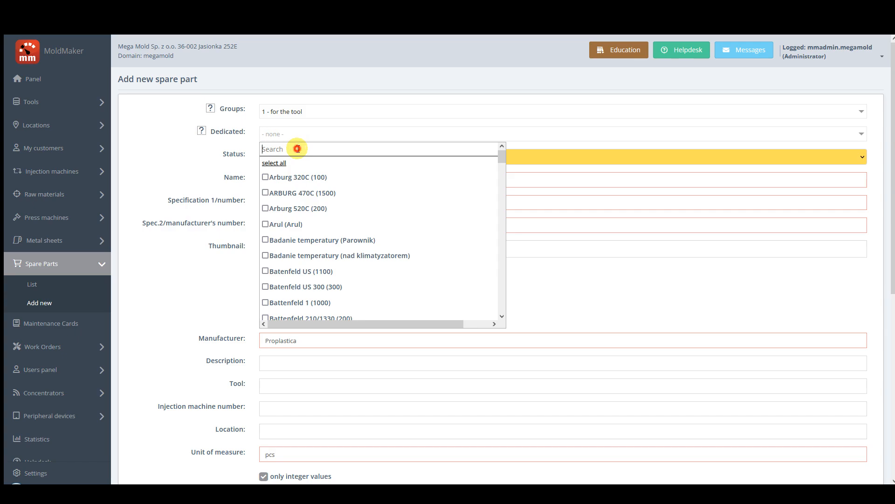
type("d220")
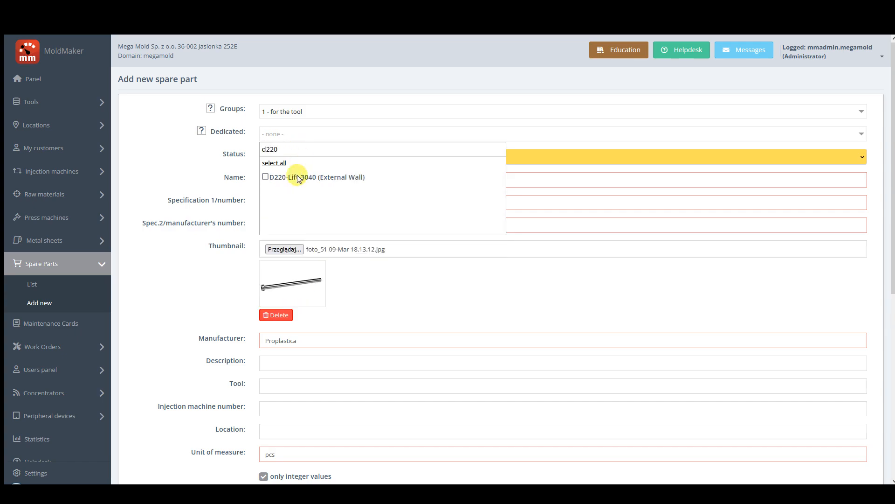
left_click(280, 176)
left_click_drag(284, 149, 247, 158)
type("7")
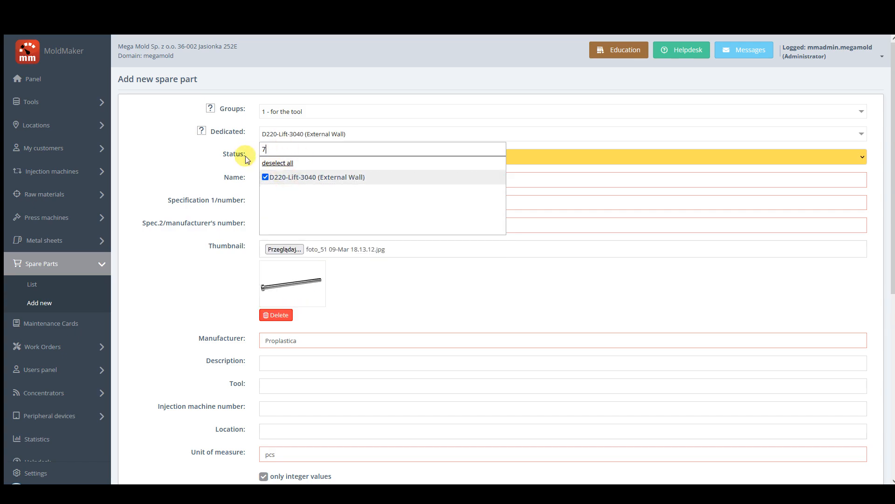
type("90")
left_click(278, 177)
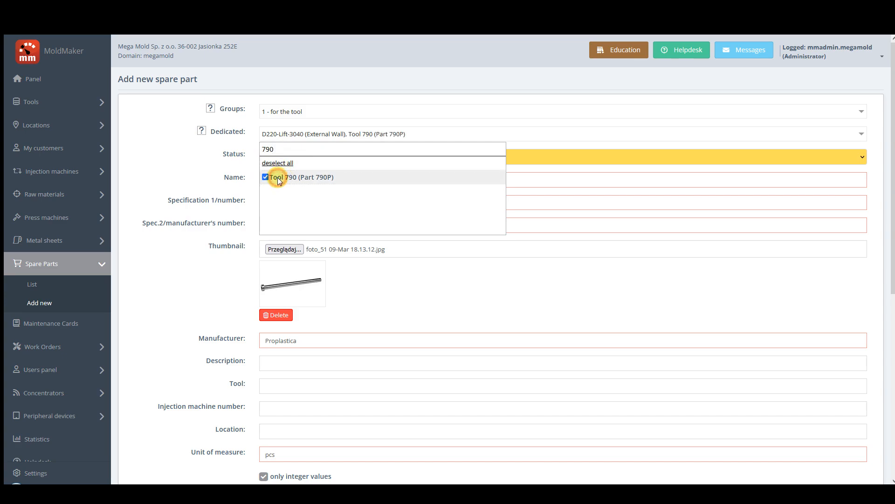
left_click(214, 163)
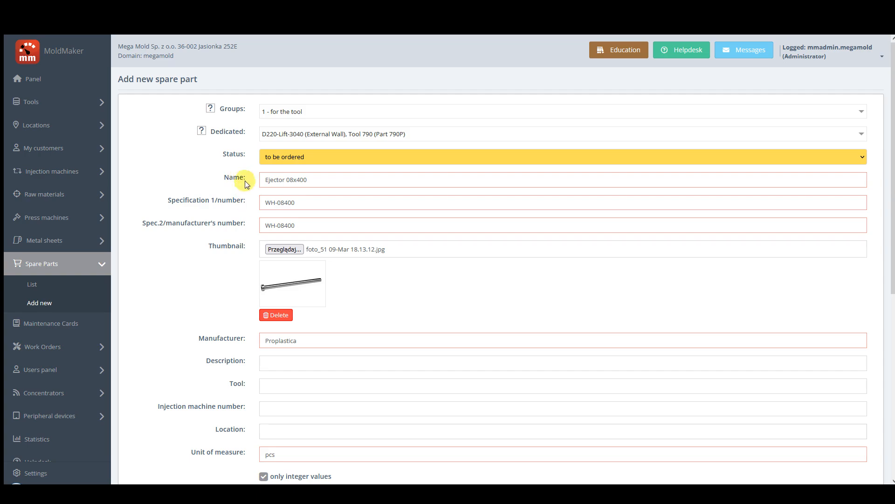
Set the new part's status to in stock, then save it and return to the spare parts list.
left_click(280, 162)
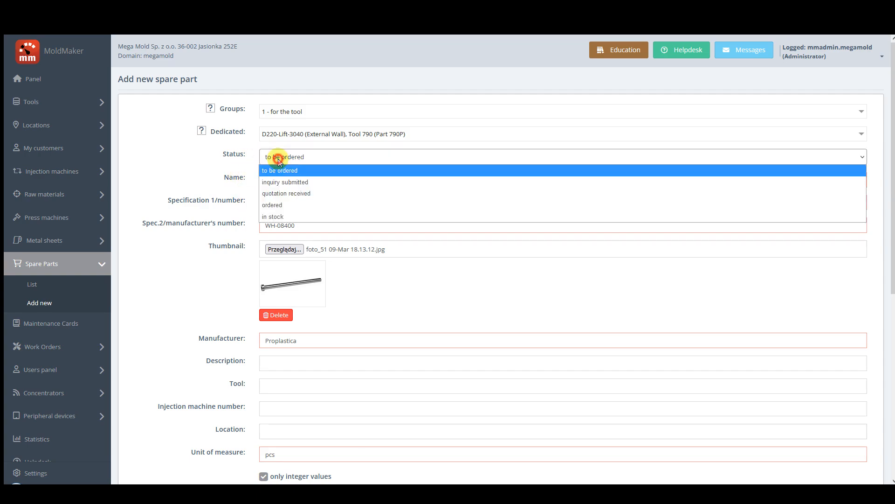
left_click(279, 216)
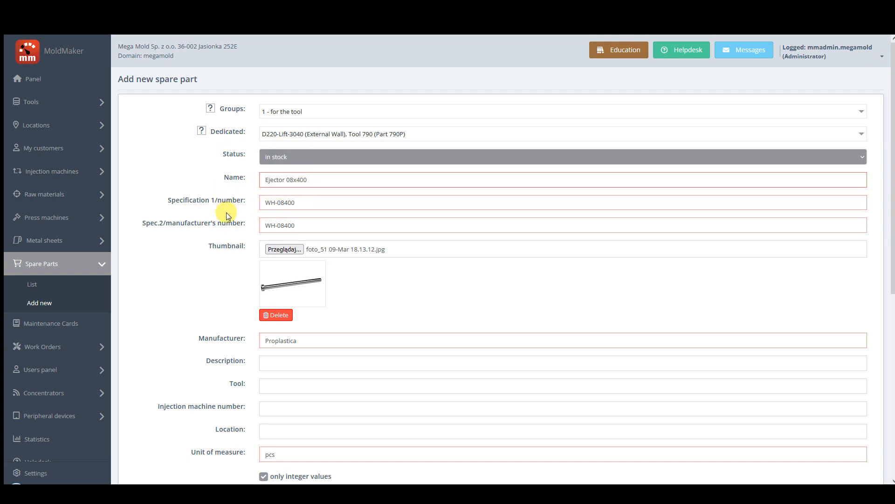
scroll(222, 213, "down", 7)
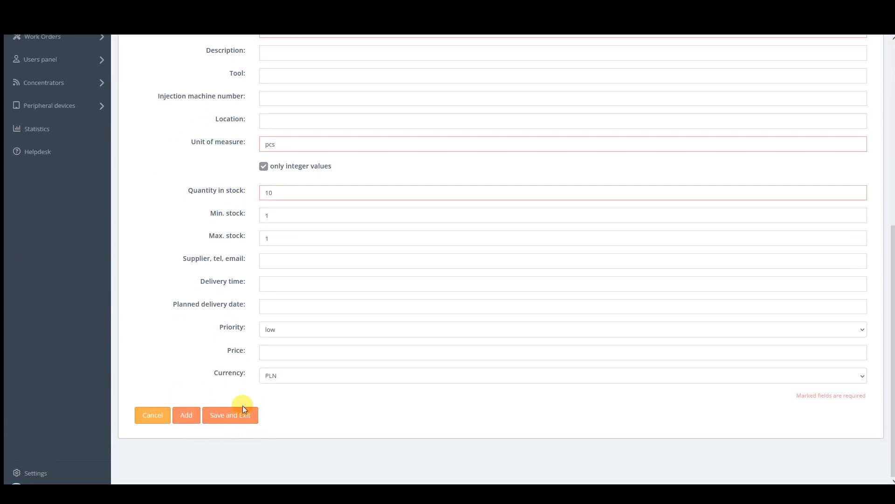
left_click(227, 417)
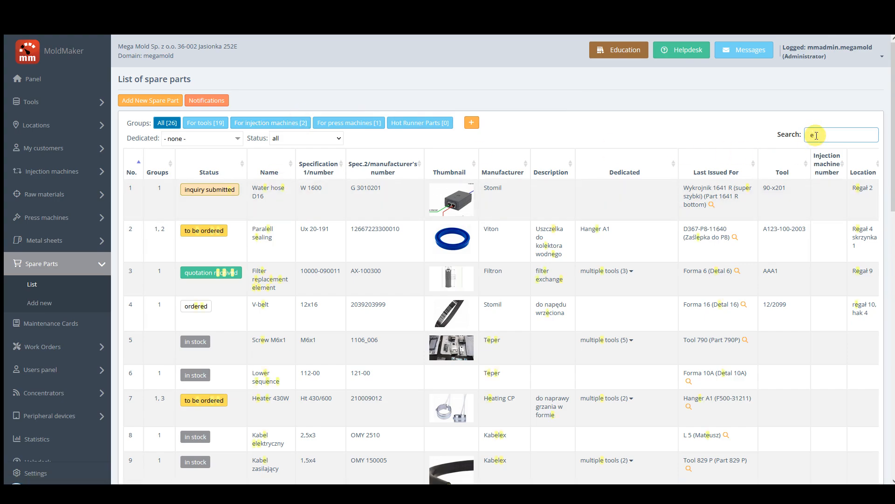
Find Ejector 08x400 by searching for "eje" and start a copy of it named Ejector 08x300.
type("je")
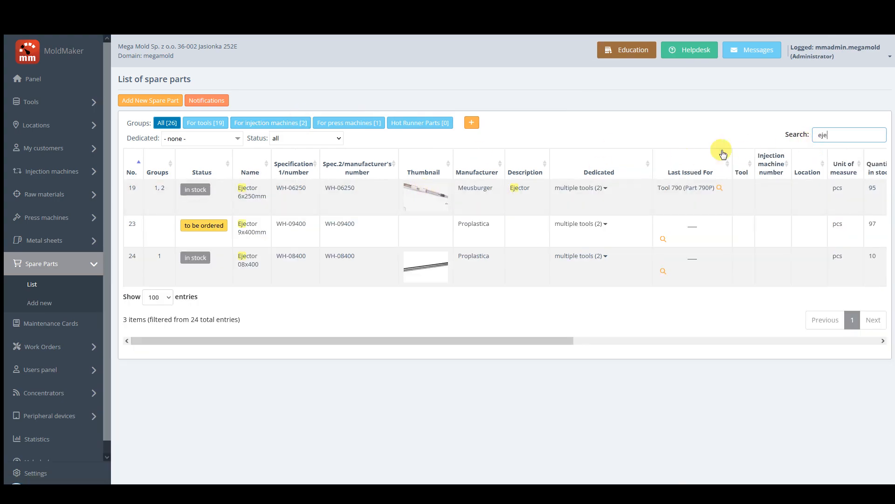
left_click(248, 261)
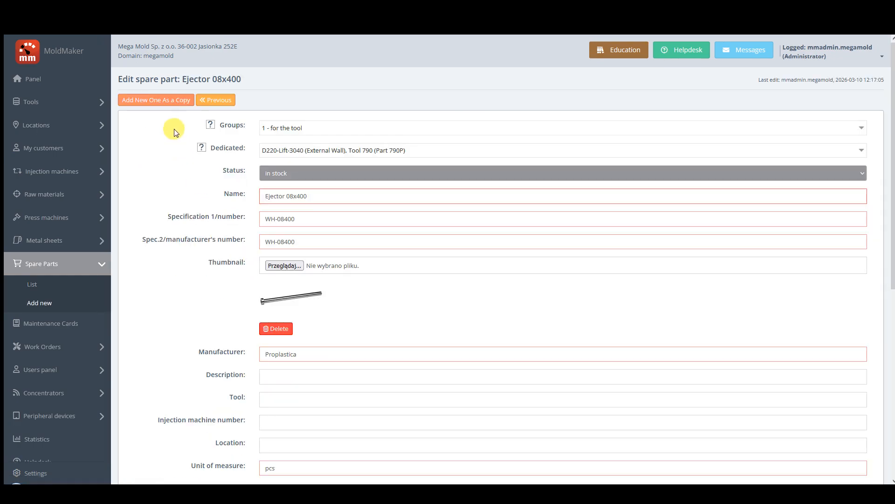
left_click(169, 103)
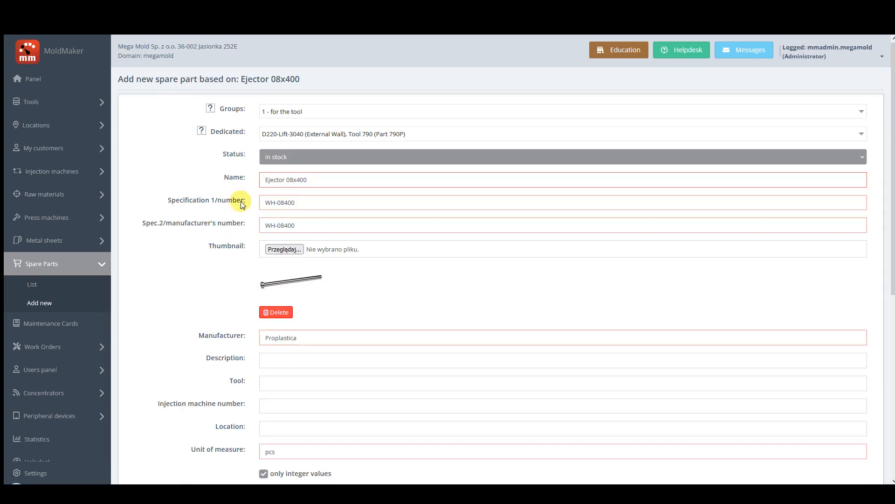
left_click(300, 182)
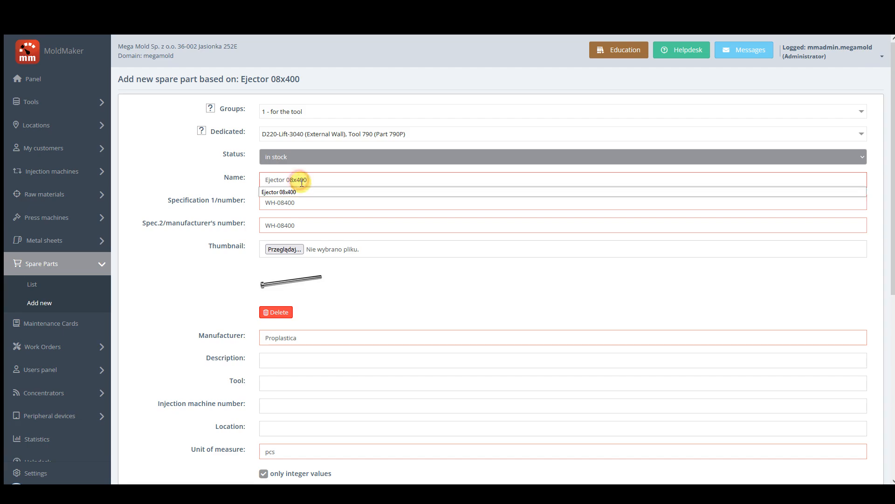
key("BackSpace")
type("3")
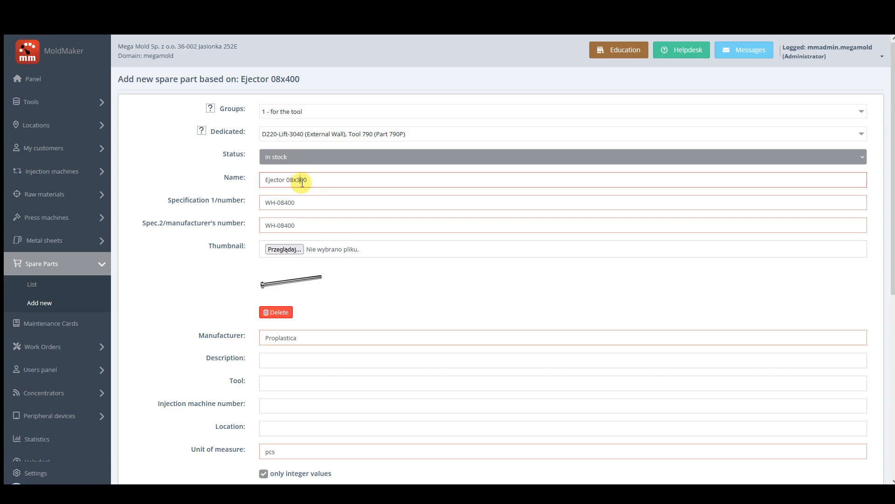
Set the copy's specification 1 number and manufacturer's number to WH-08300 and save the part.
left_click(289, 202)
key("BackSpace")
type("3")
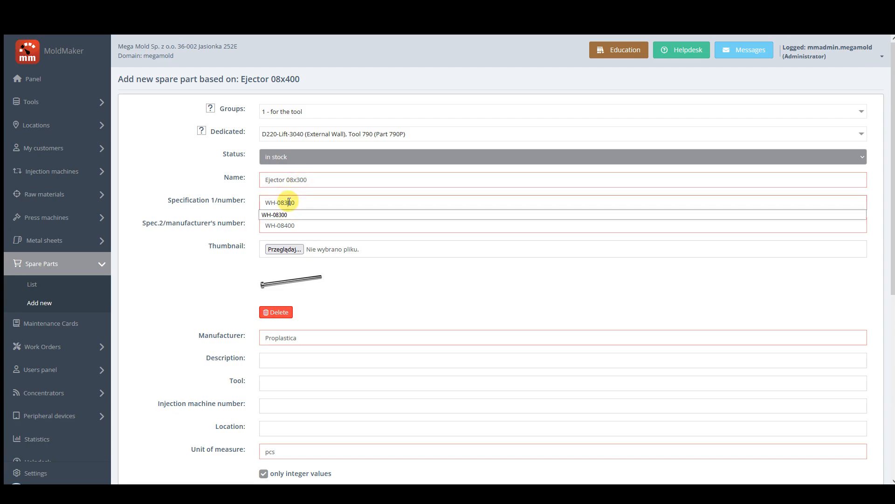
left_click(298, 231)
key("BackSpace")
type("3")
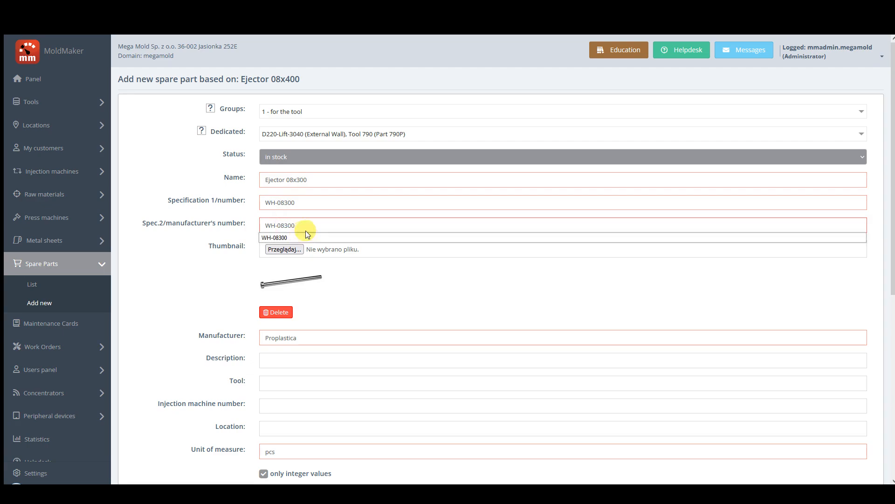
scroll(196, 292, "down", 7)
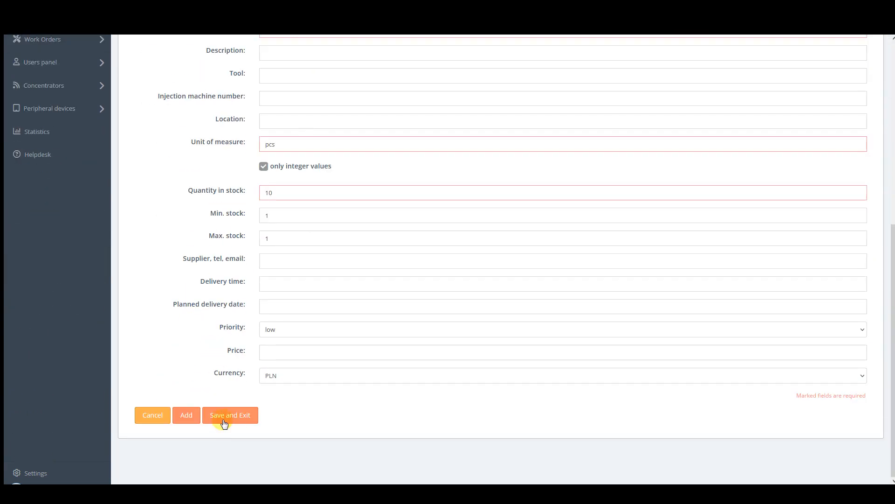
left_click(224, 423)
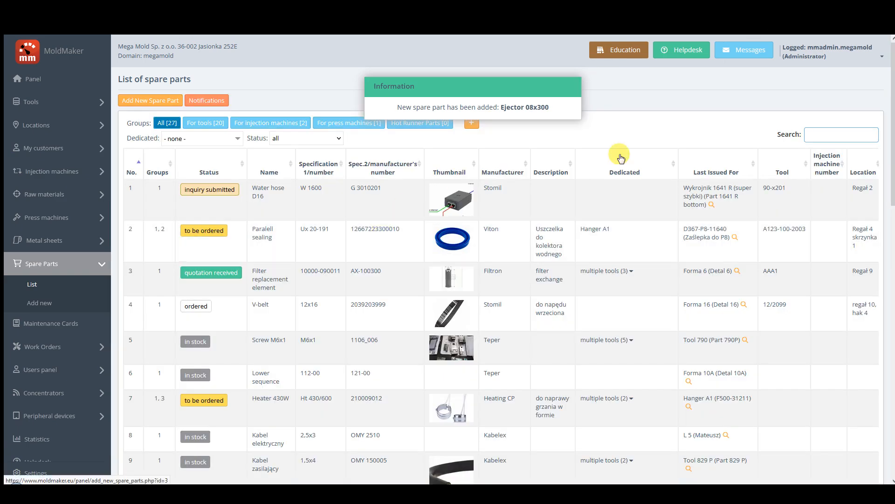
Search the spare parts list for "eje".
left_click(816, 134)
type("e")
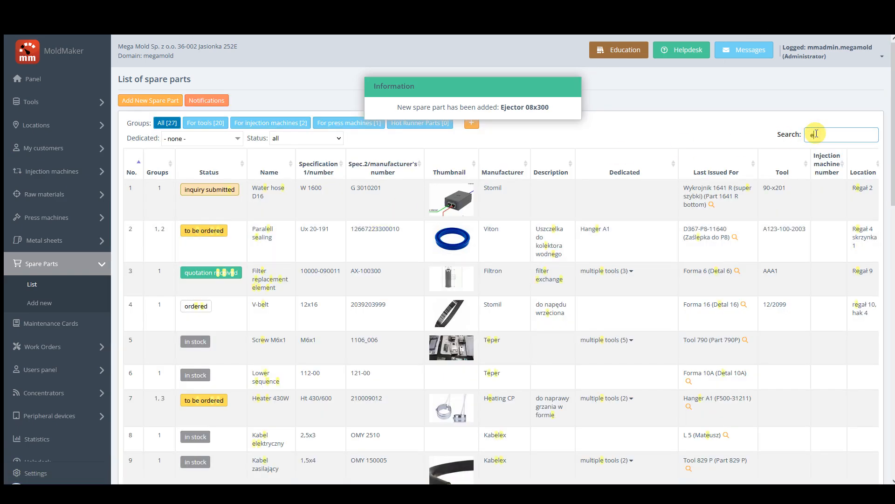
type("je")
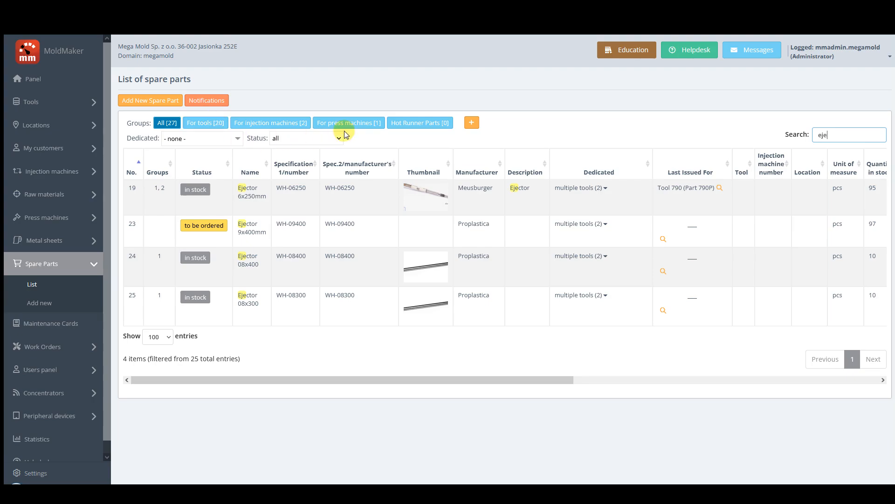
Add a new usage group with number 5 and the name Cooling Units.
left_click(472, 123)
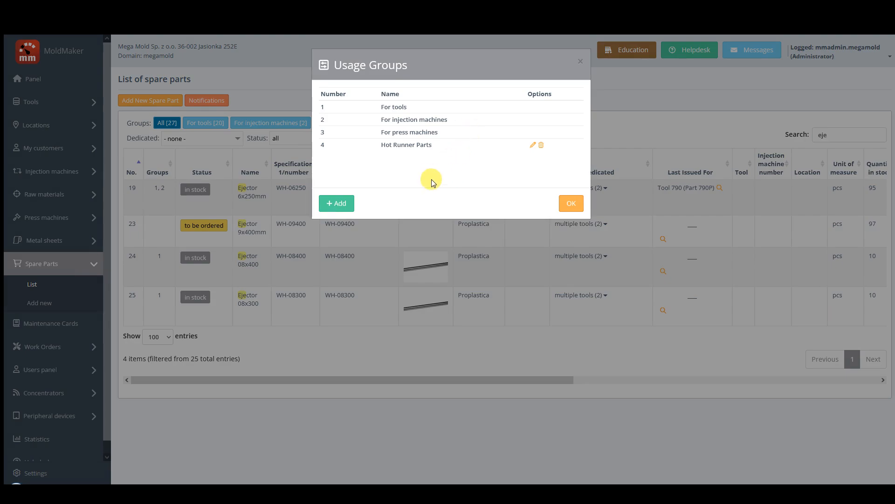
left_click(340, 204)
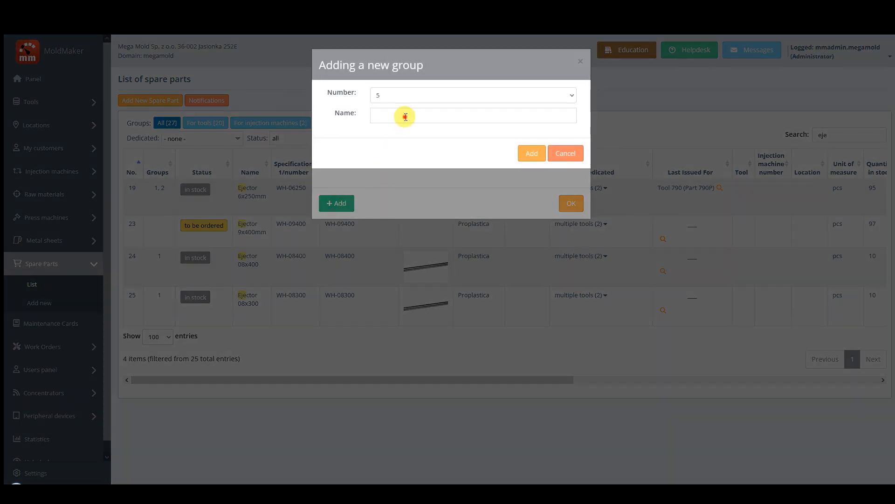
left_click(405, 117)
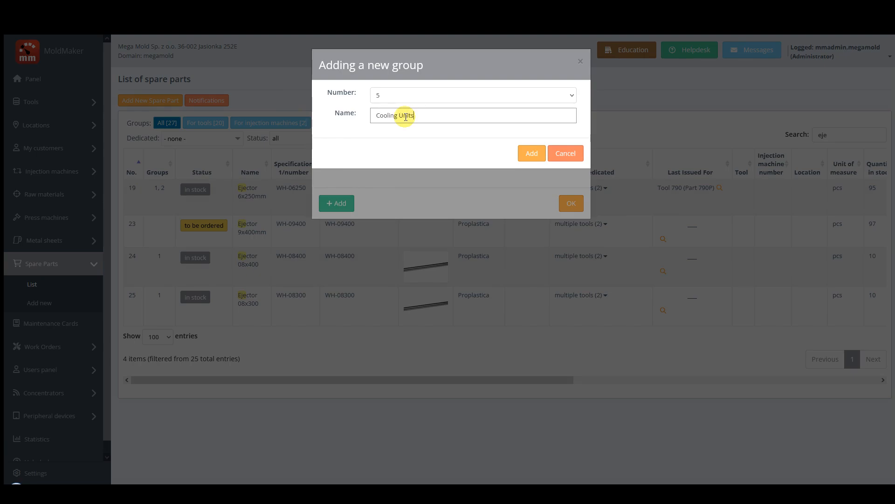
left_click(406, 99)
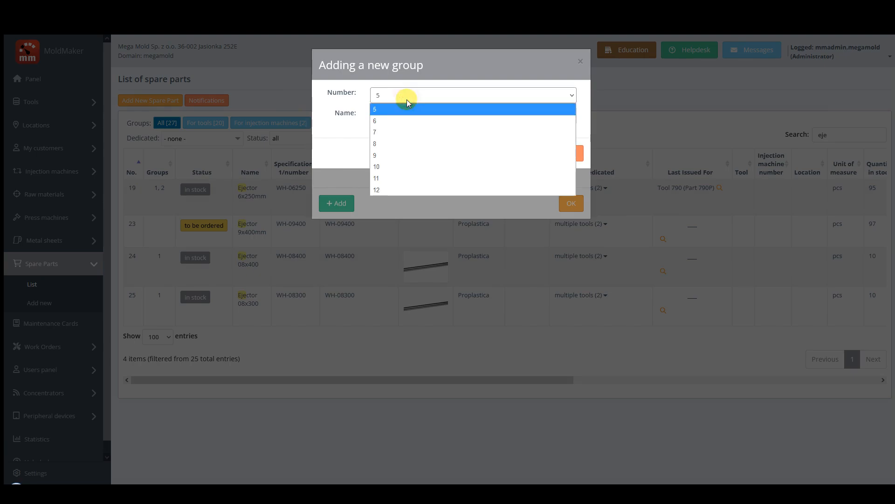
left_click(382, 111)
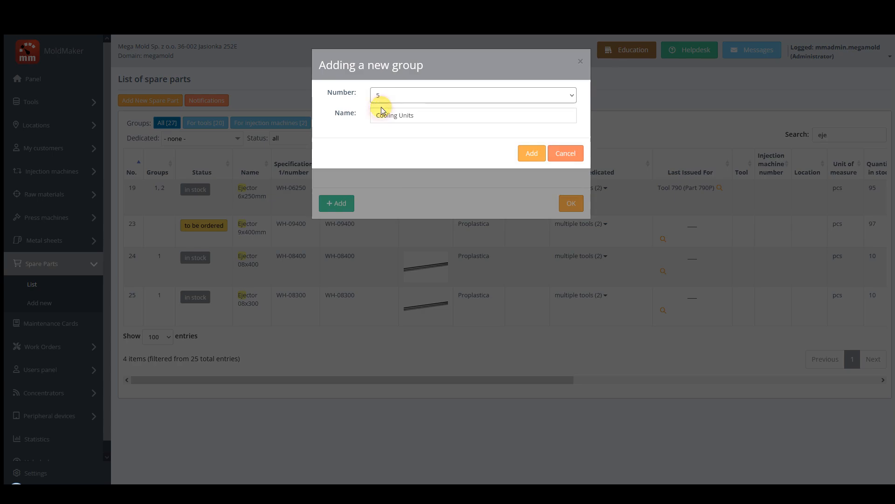
left_click(528, 154)
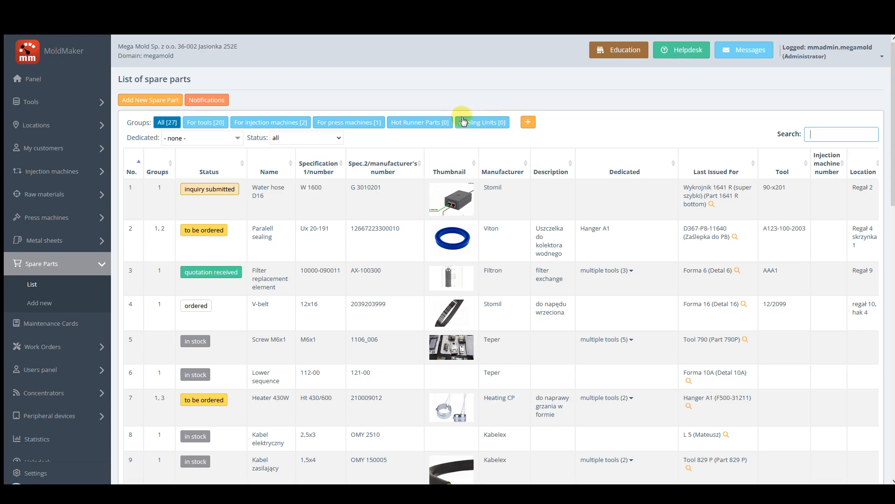
View the edit form of the Cooling Units group, then close it and the usage groups without changes.
left_click(528, 122)
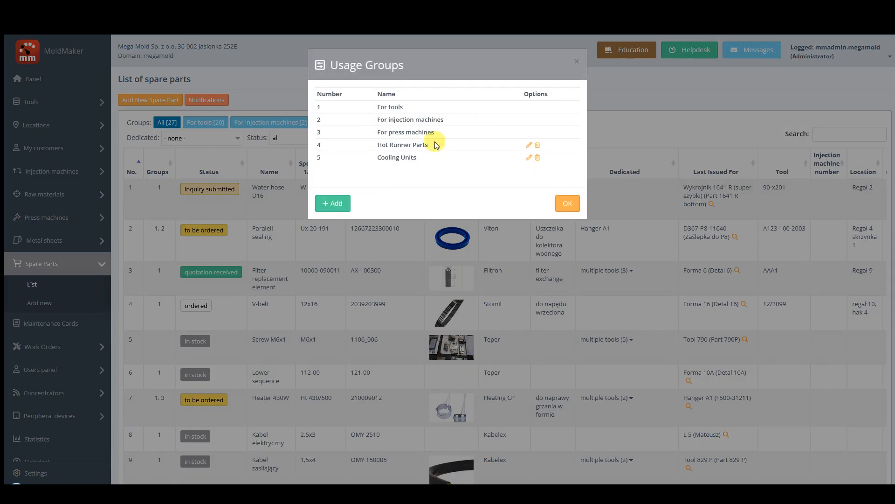
left_click(529, 157)
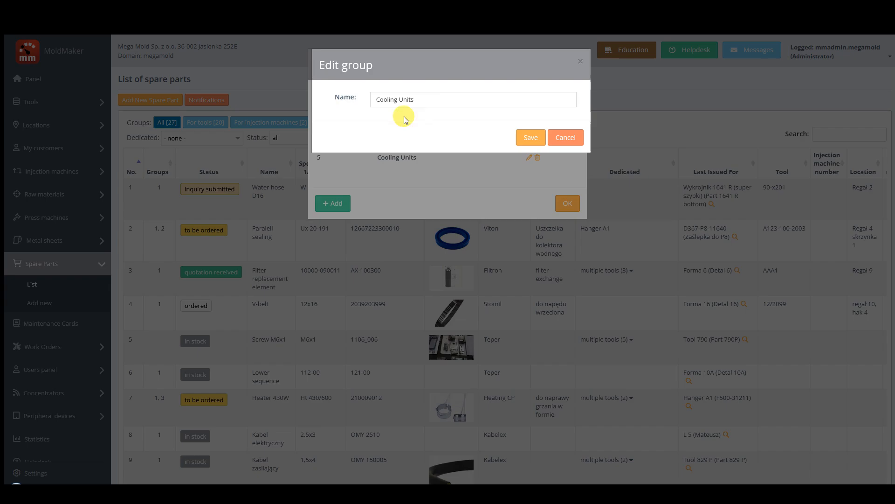
left_click(566, 142)
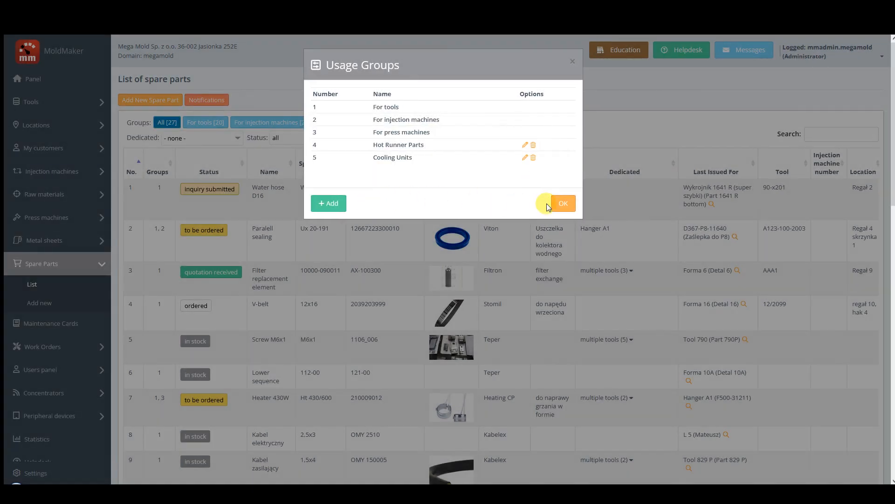
left_click(563, 205)
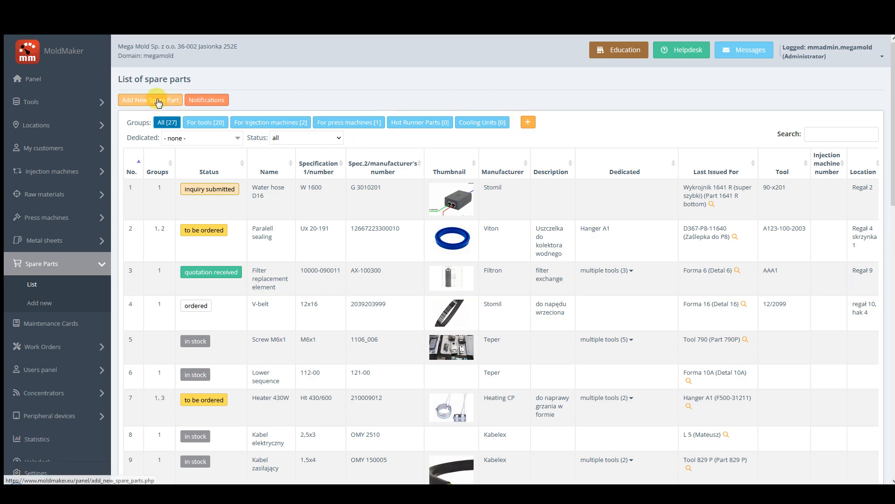
Filter the spare parts list by "eje" and start a new part as a copy of Ejector 08x400.
left_click(837, 136)
type("eje")
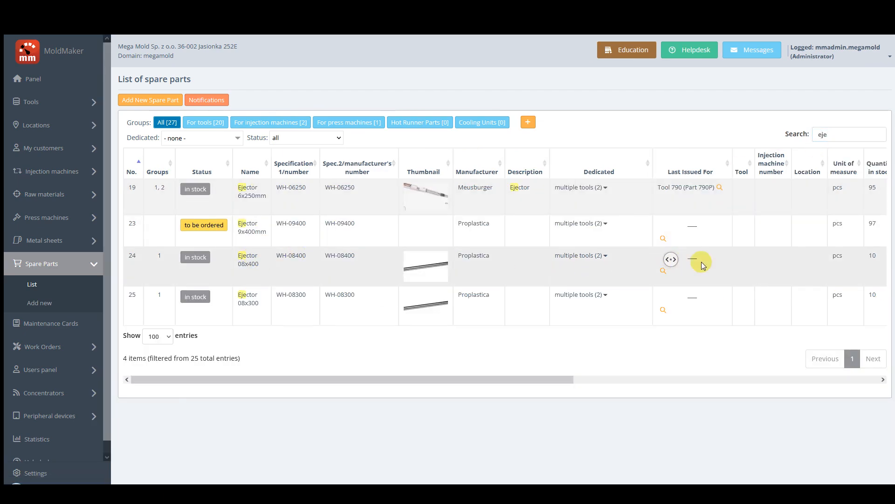
scroll(746, 260, "right", 5)
left_click(860, 255)
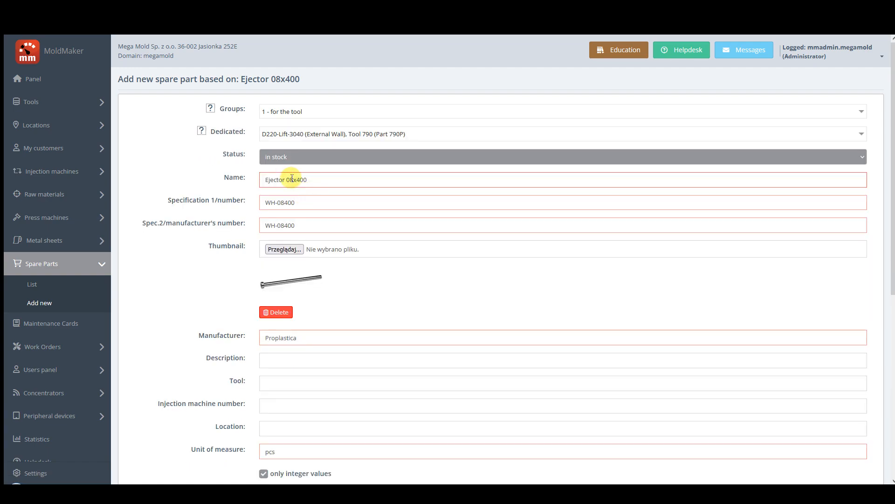
Name the copied spare part Ejector 12x400 and set both its specification and manufacturer's numbers to WH-12400.
left_click(292, 179)
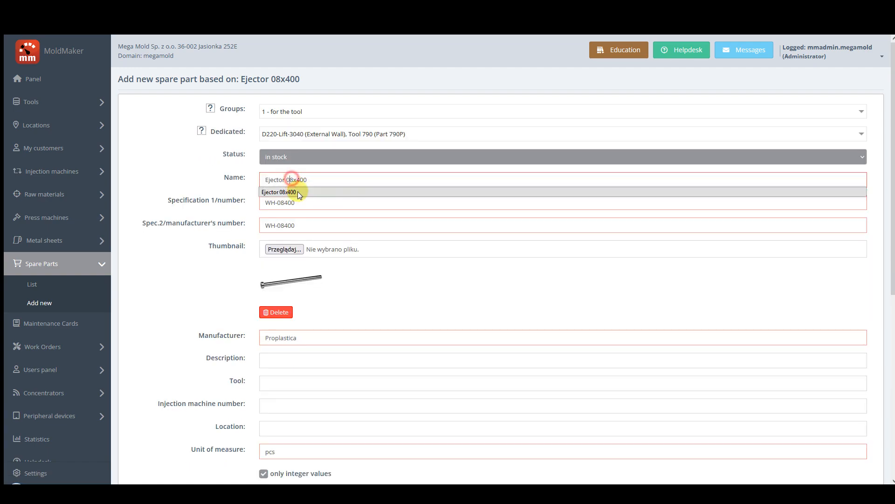
key("BackSpace")
key("BackSpace")
type("12")
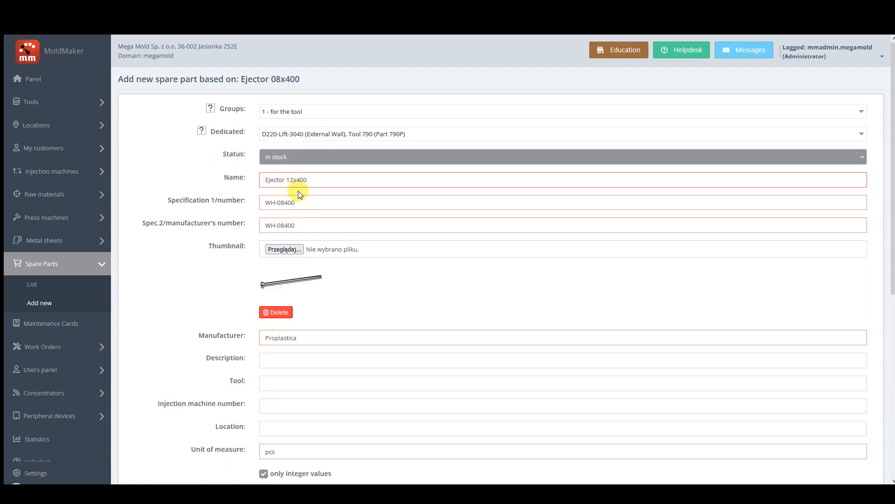
left_click(284, 202)
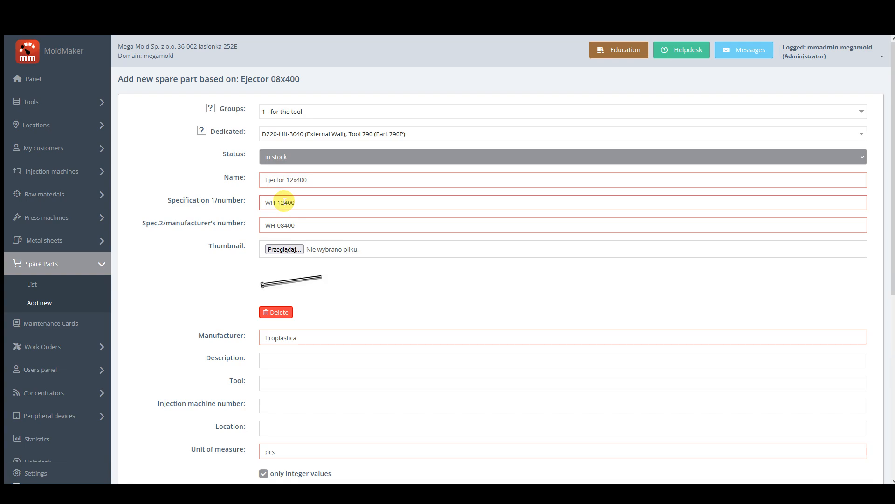
left_click(284, 225)
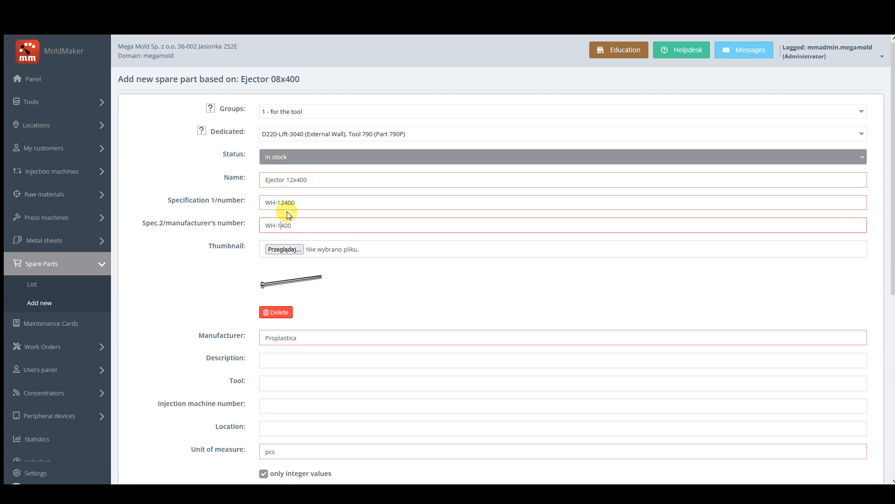
Assign the new ejector to group 5 - Cooling Units instead of 1 - for the tool, and save the part.
left_click(293, 113)
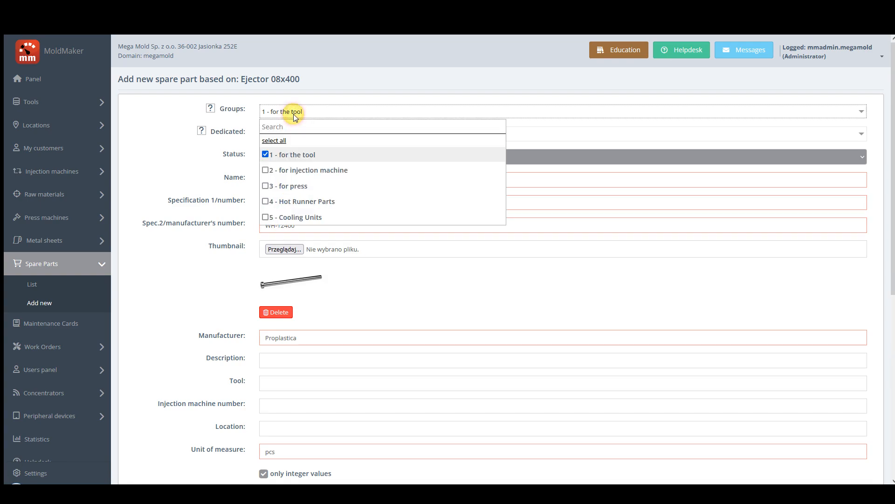
left_click(266, 217)
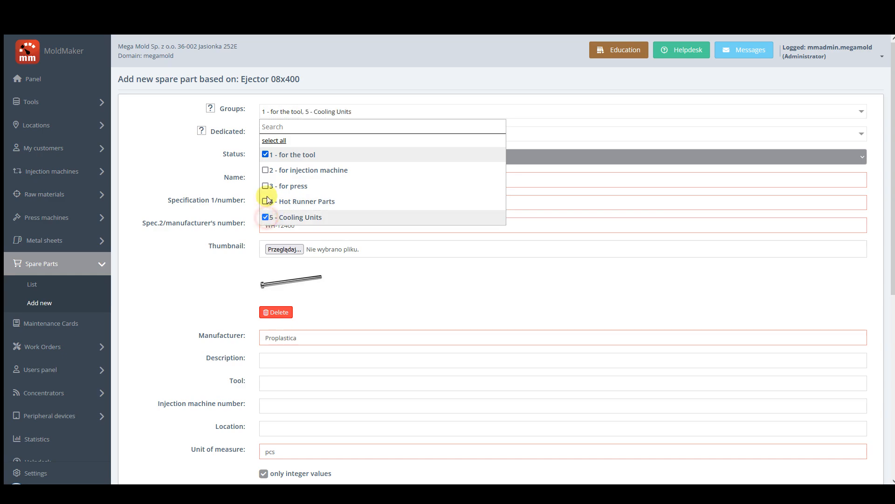
left_click(266, 154)
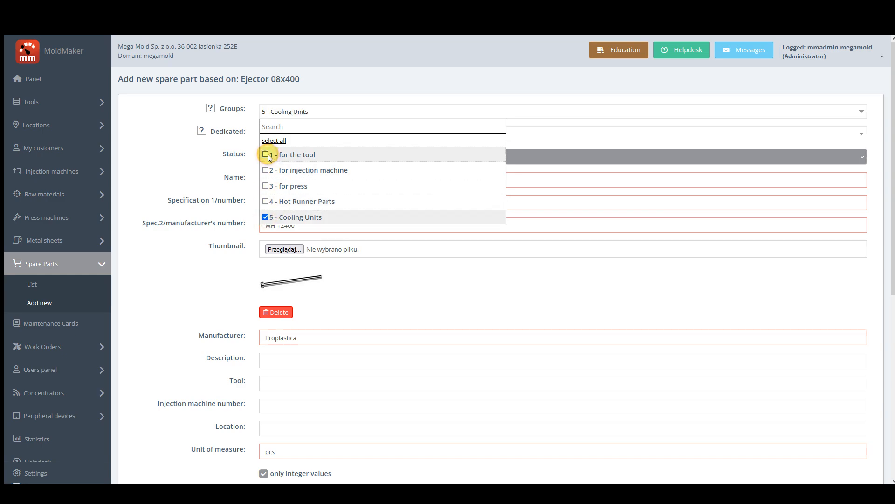
left_click(186, 165)
scroll(210, 252, "down", 6)
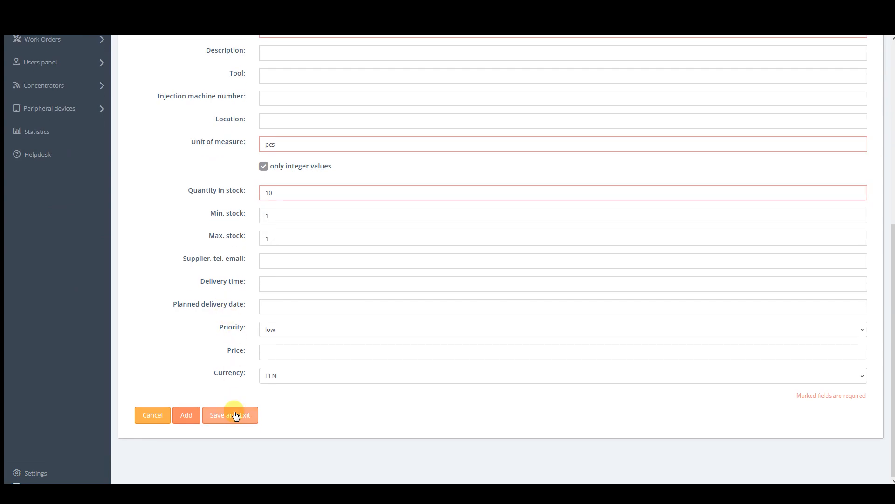
left_click(235, 415)
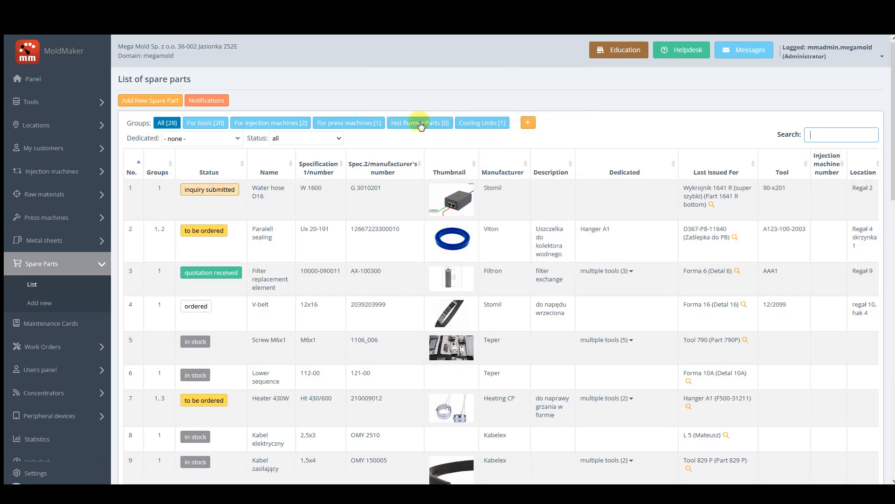
View the spare parts in the Cooling Units, press machines, injection machines and tools groups, and return to the full list.
left_click(494, 123)
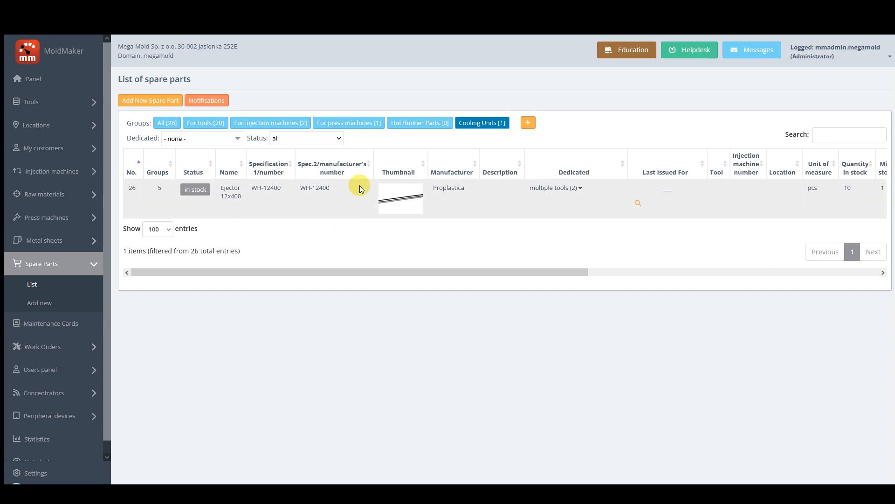
left_click(347, 123)
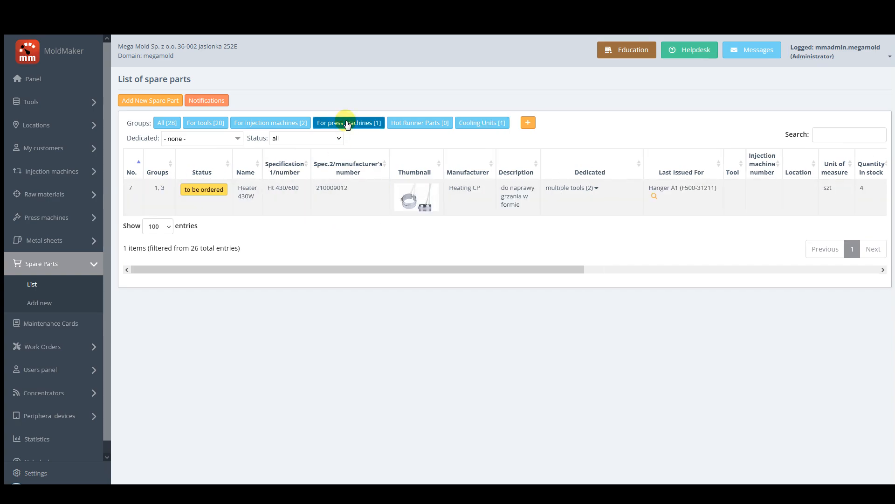
left_click(277, 122)
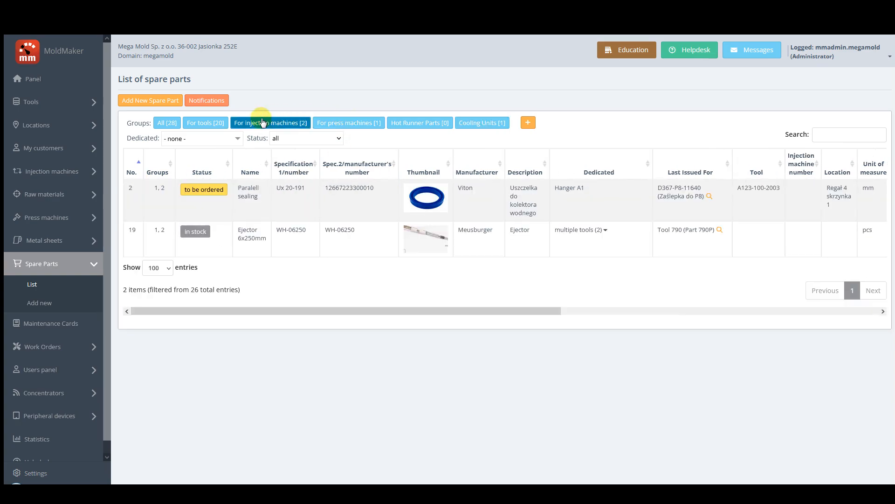
left_click(218, 123)
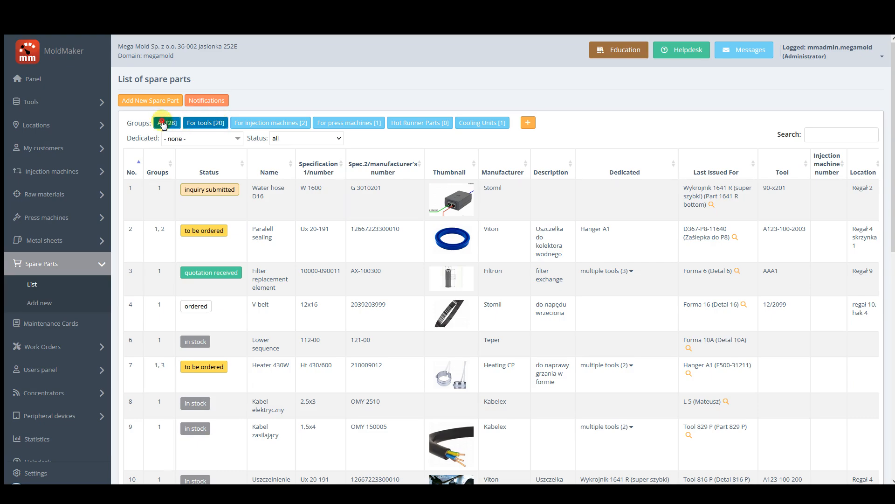
left_click(167, 123)
Start a new maintenance card for Tool 790 with category repair and the description "Ejector replacement".
left_click(51, 102)
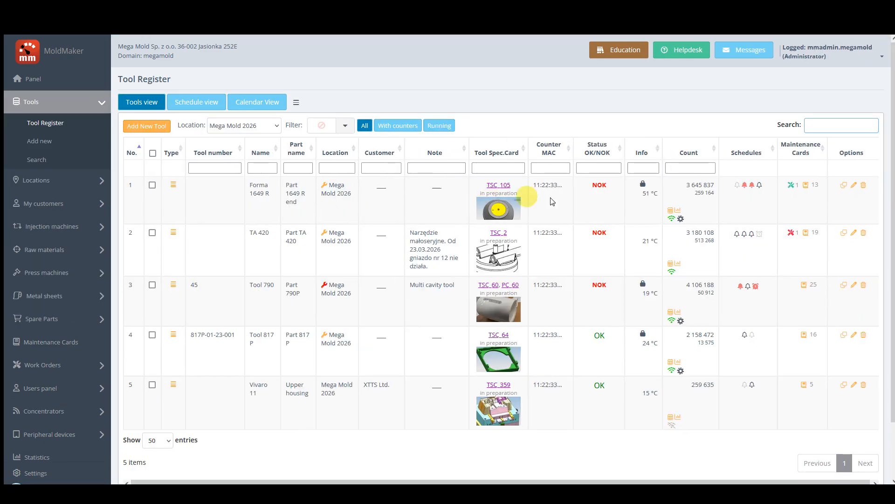
left_click(805, 287)
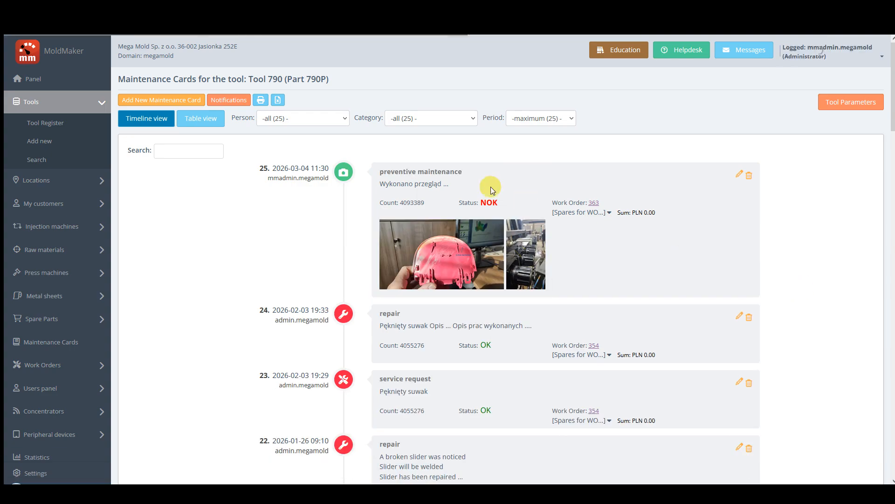
left_click(158, 102)
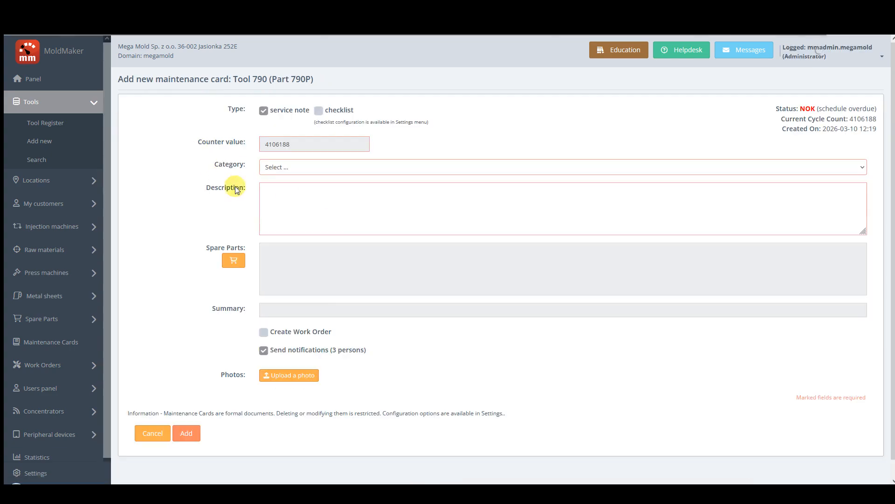
left_click(275, 168)
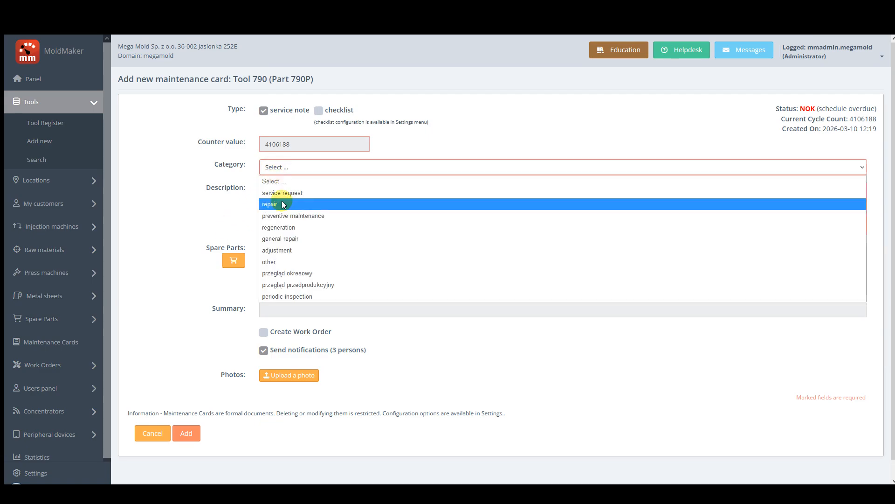
left_click(285, 202)
left_click(284, 201)
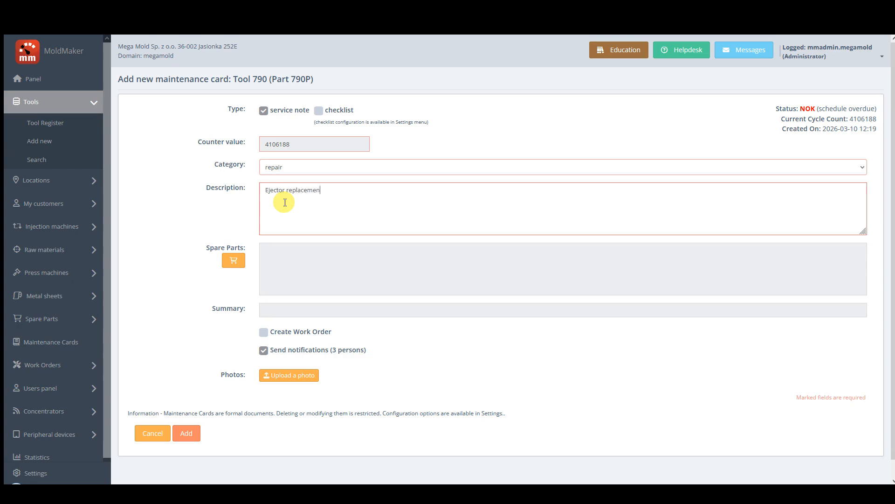
Open the card's spare parts selection, search the dedicated parts for "eje", and compare with the entire warehouse list.
left_click(233, 260)
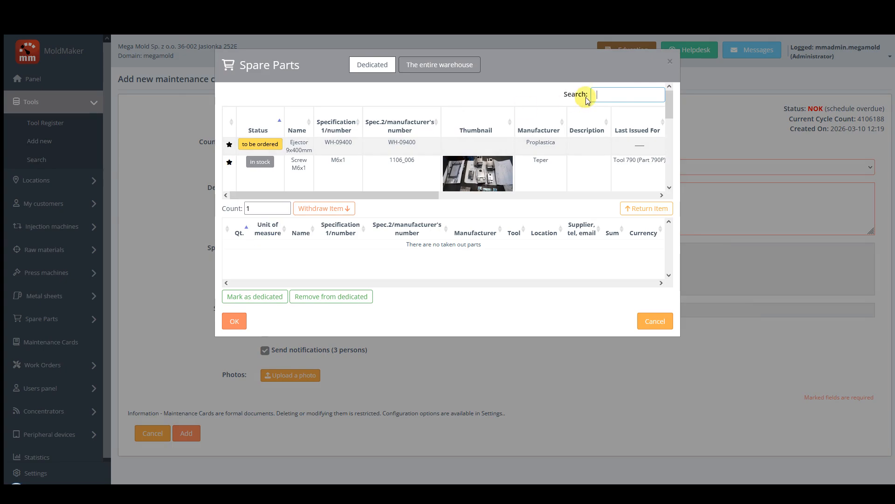
left_click(614, 95)
type("eje")
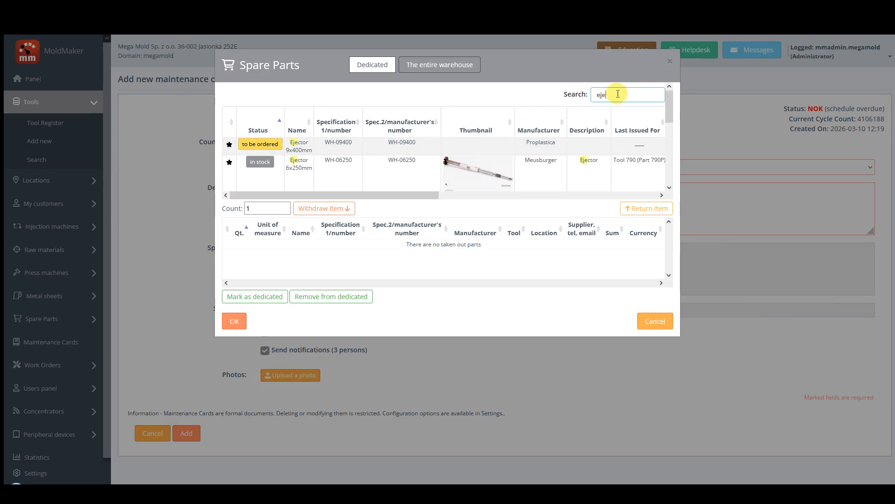
left_click_drag(670, 110, 678, 88)
left_click(451, 65)
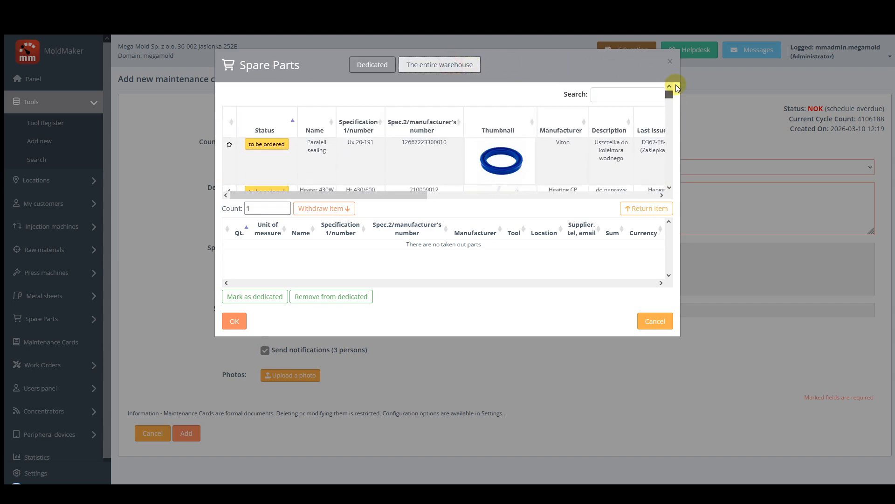
left_click(371, 64)
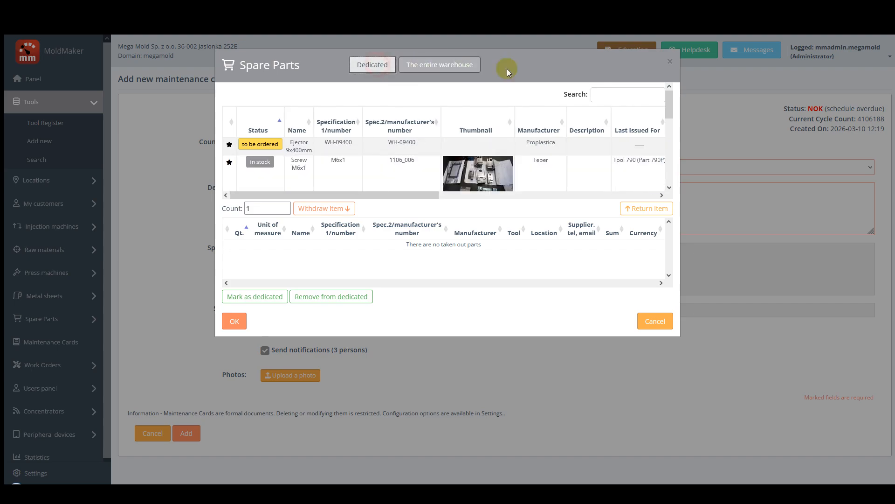
Find Ejector 12x400 among the dedicated parts with "eje" and withdraw 2 of them for the maintenance card.
left_click(607, 93)
type("eje")
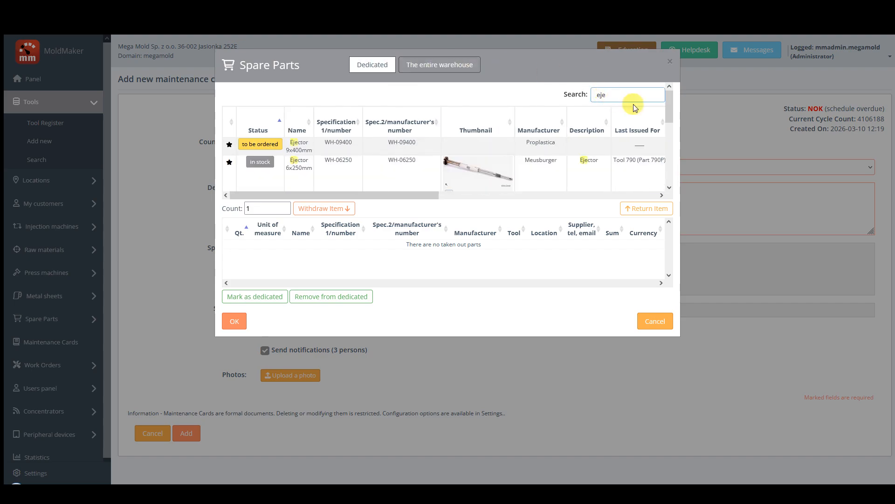
left_click_drag(670, 105, 676, 166)
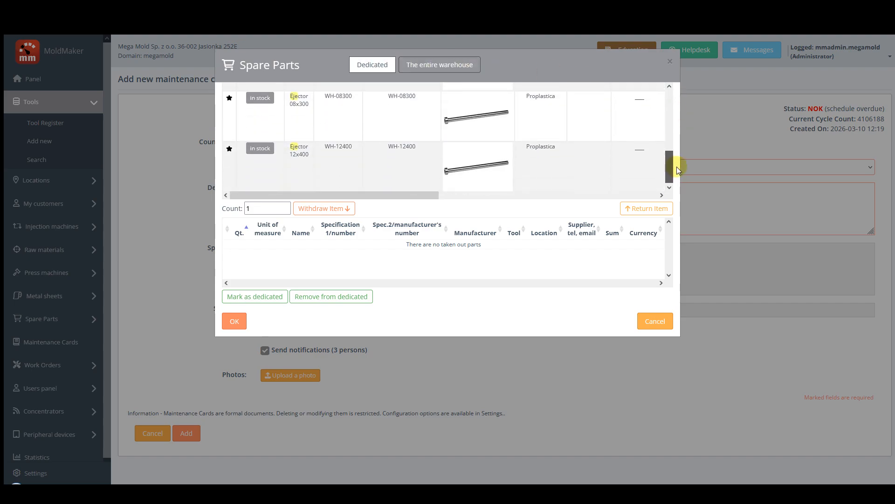
left_click(302, 152)
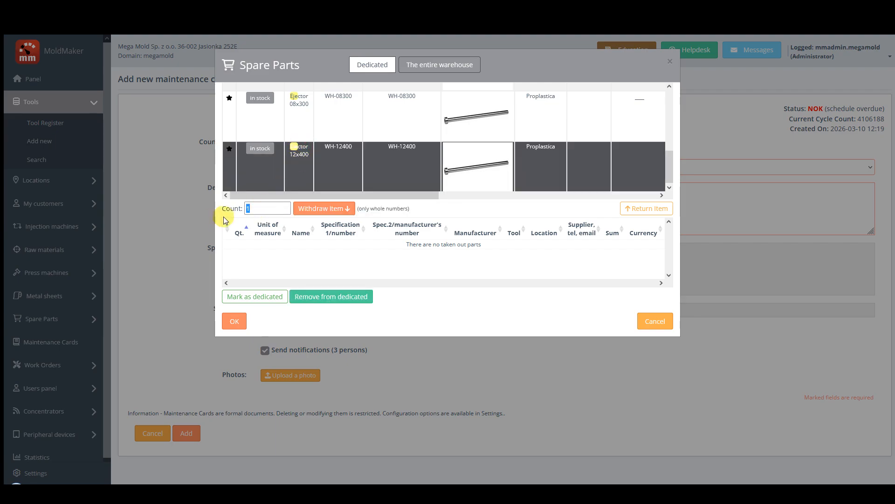
type("2")
left_click(310, 210)
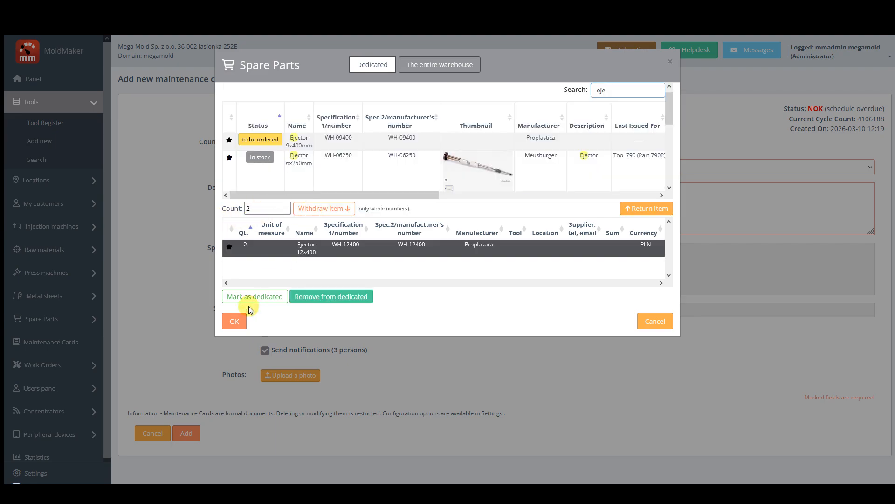
left_click(245, 321)
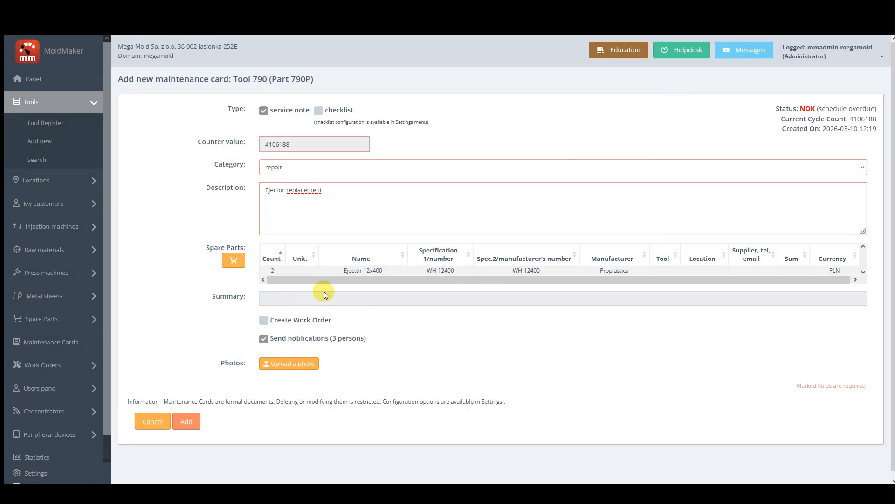
Attach the photo 20250128_140049.jpg to the maintenance card and add the card.
left_click(284, 364)
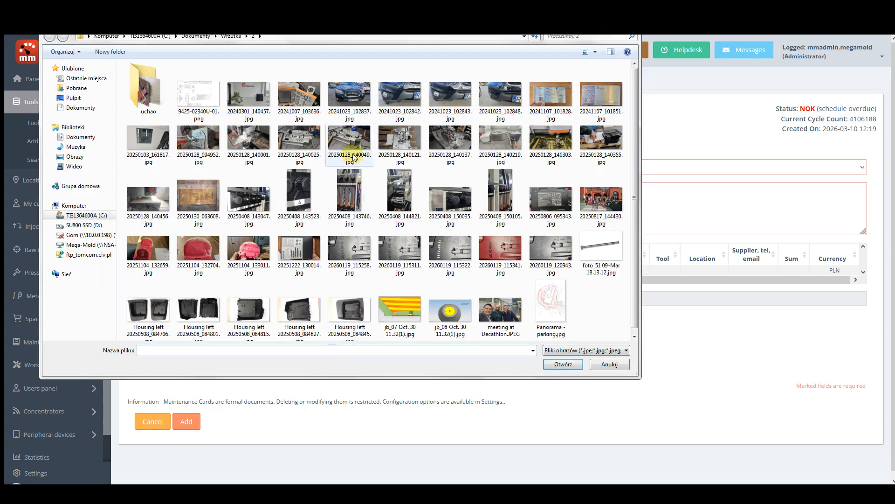
double_click(353, 157)
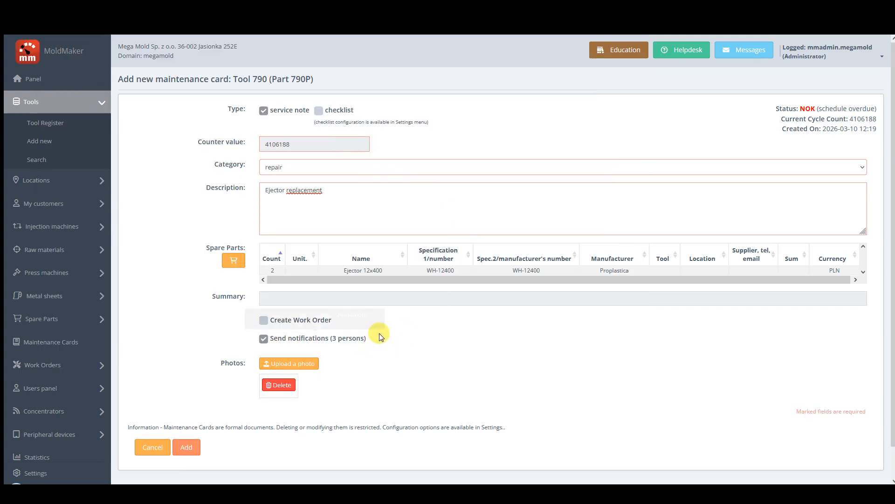
scroll(323, 338, "down", 2)
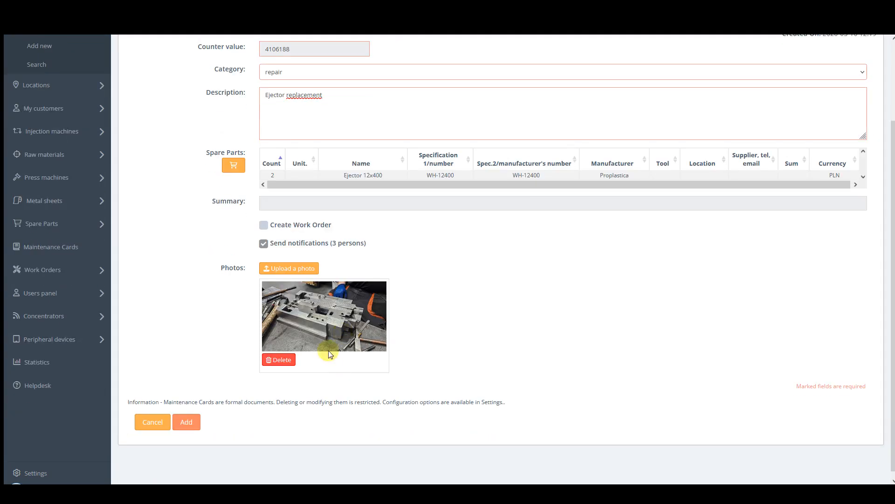
left_click(187, 429)
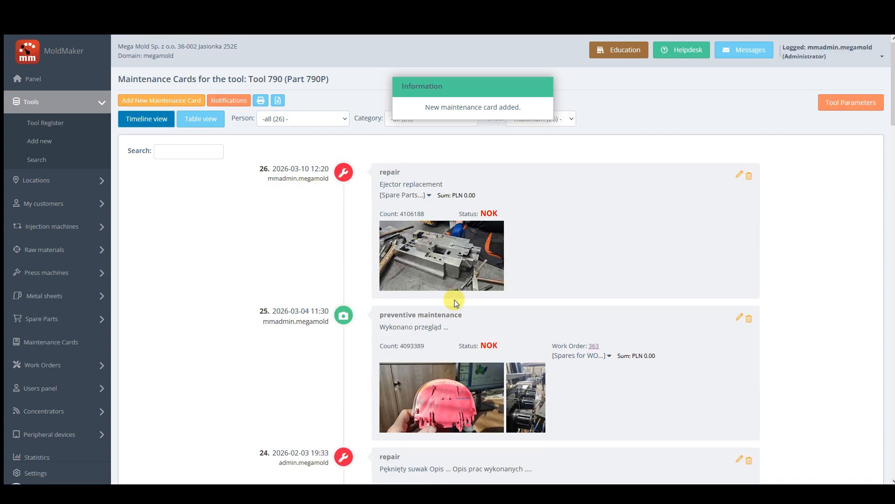
View the spare parts used and the enlarged photo on the new repair card of Tool 790.
left_click(429, 196)
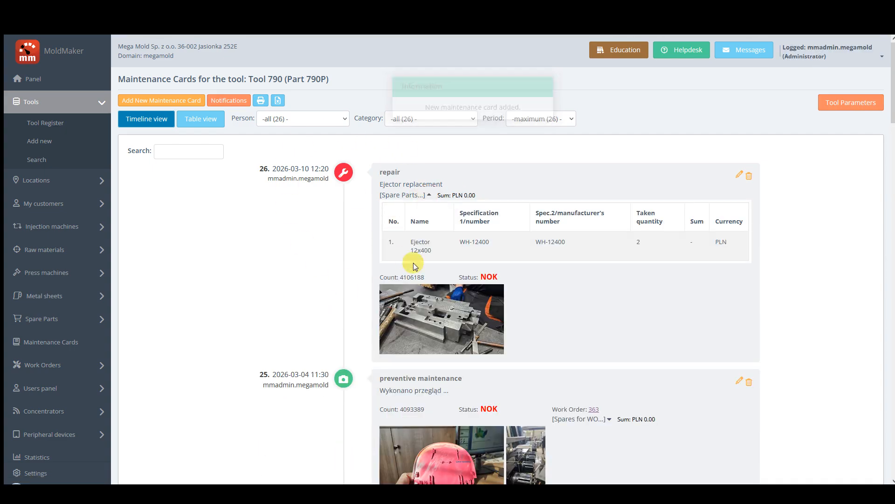
left_click(448, 317)
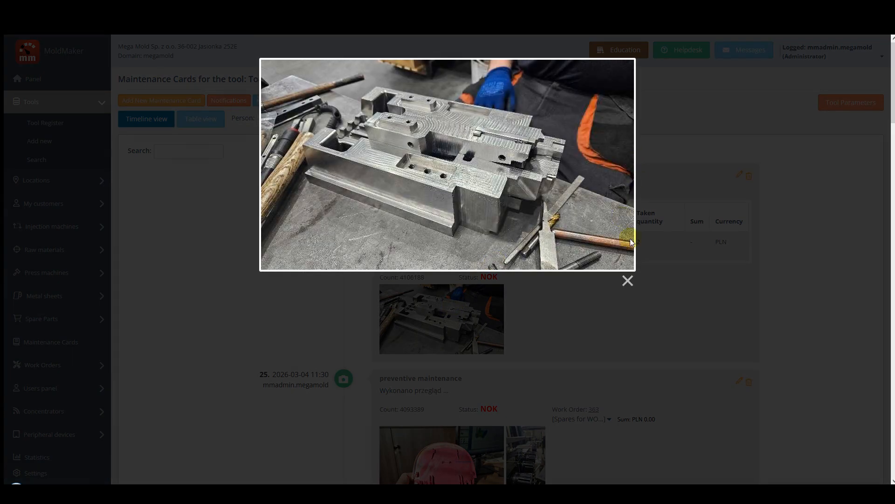
left_click(627, 281)
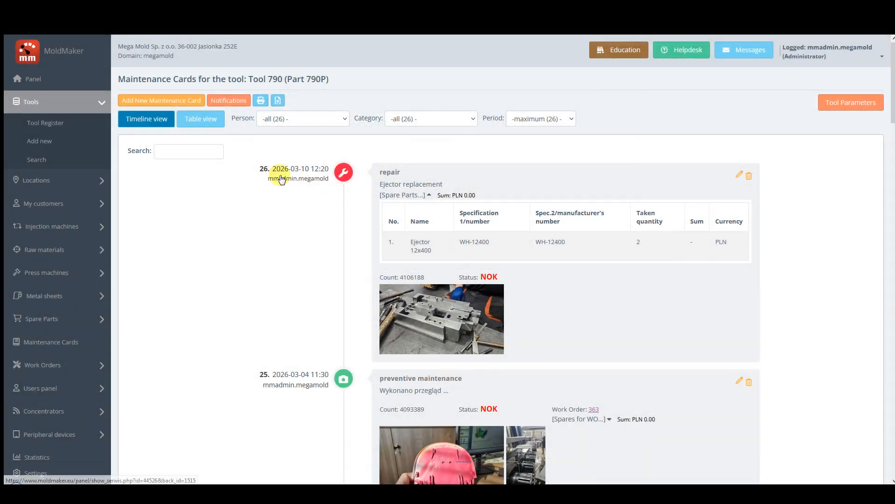
scroll(295, 188, "down", 2)
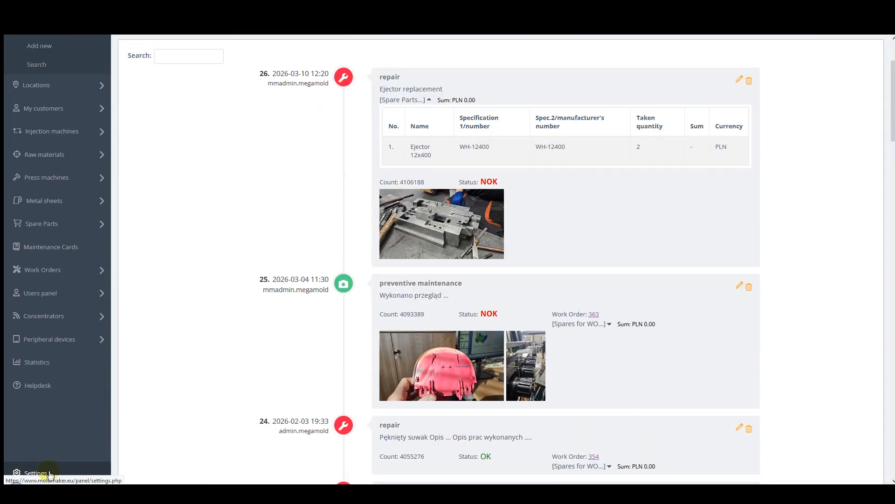
Open the system settings and read the explanation of letting the administrator edit locked spare parts fields.
left_click(49, 473)
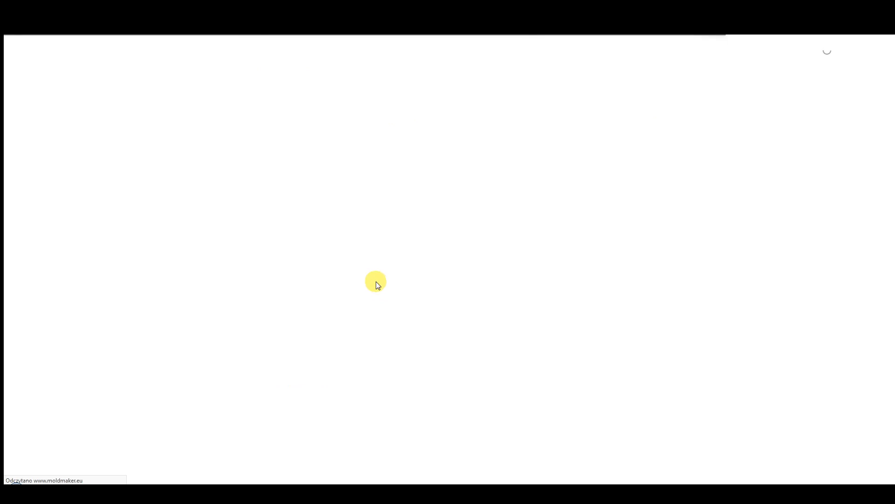
scroll(314, 253, "down", 7)
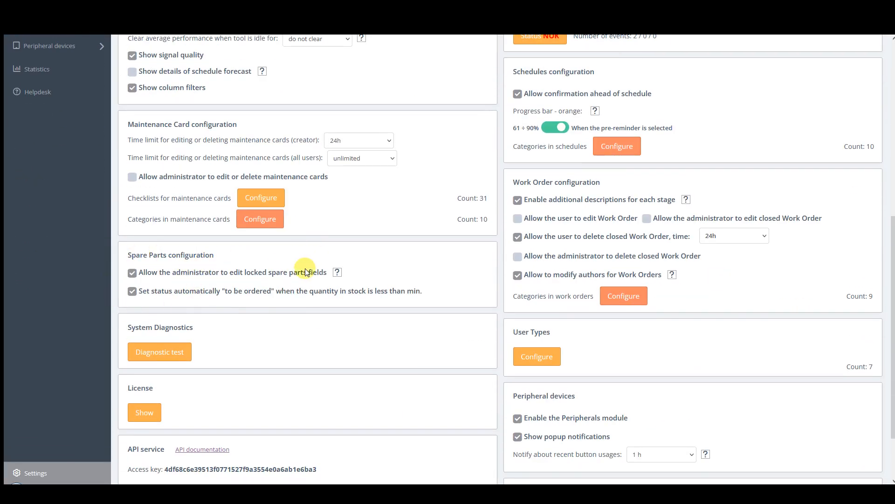
left_click(337, 273)
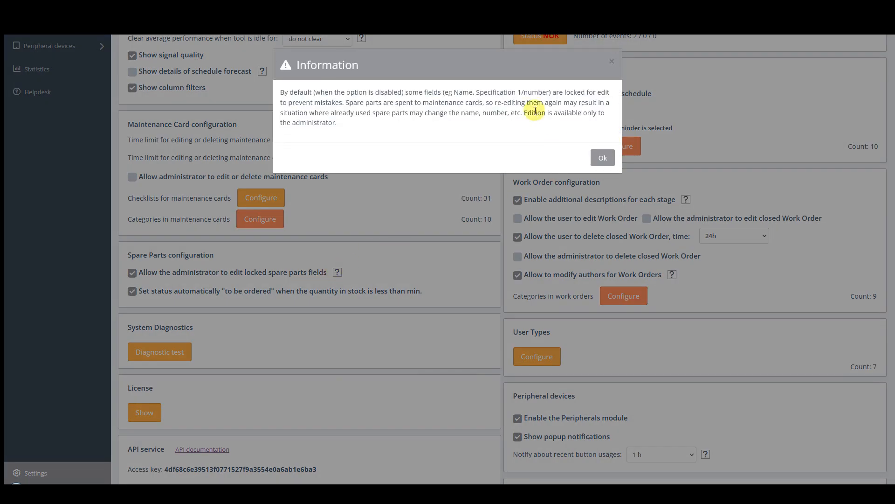
left_click(601, 158)
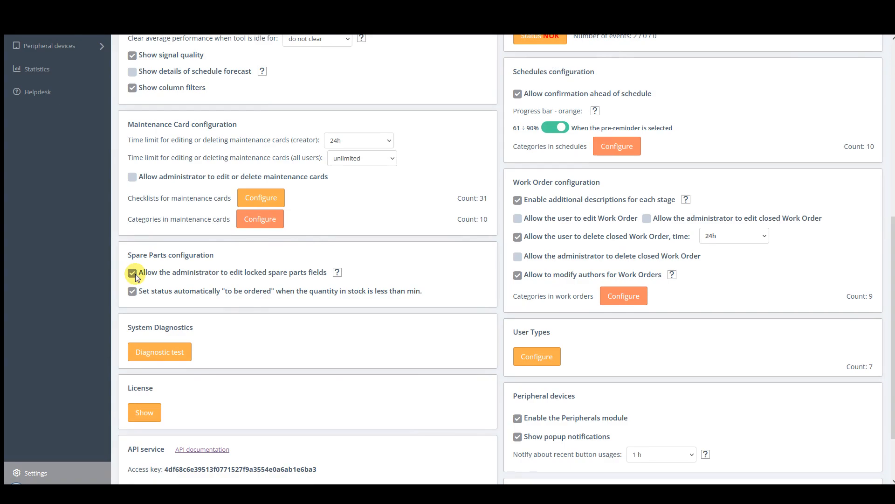
Switch administrator editing of locked spare parts fields and the automatic "to be ordered" status off and on again.
left_click(133, 274)
left_click(132, 274)
left_click(132, 291)
left_click(131, 291)
scroll(382, 315, "up", 7)
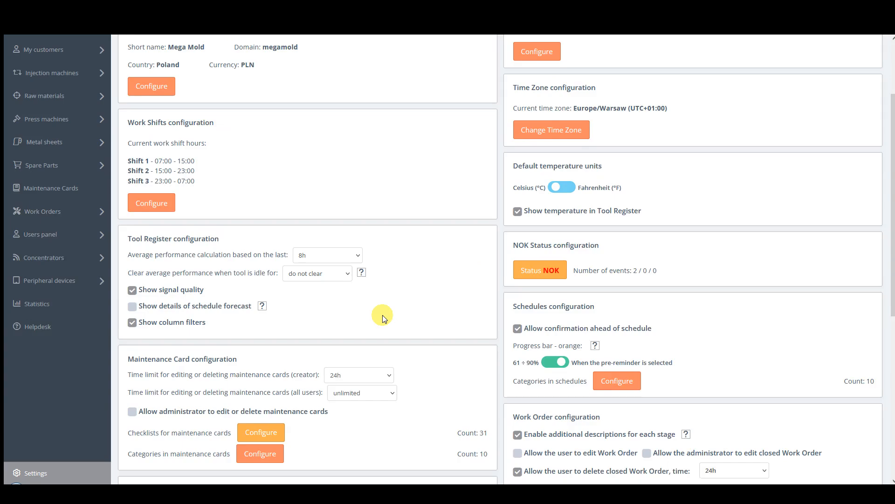